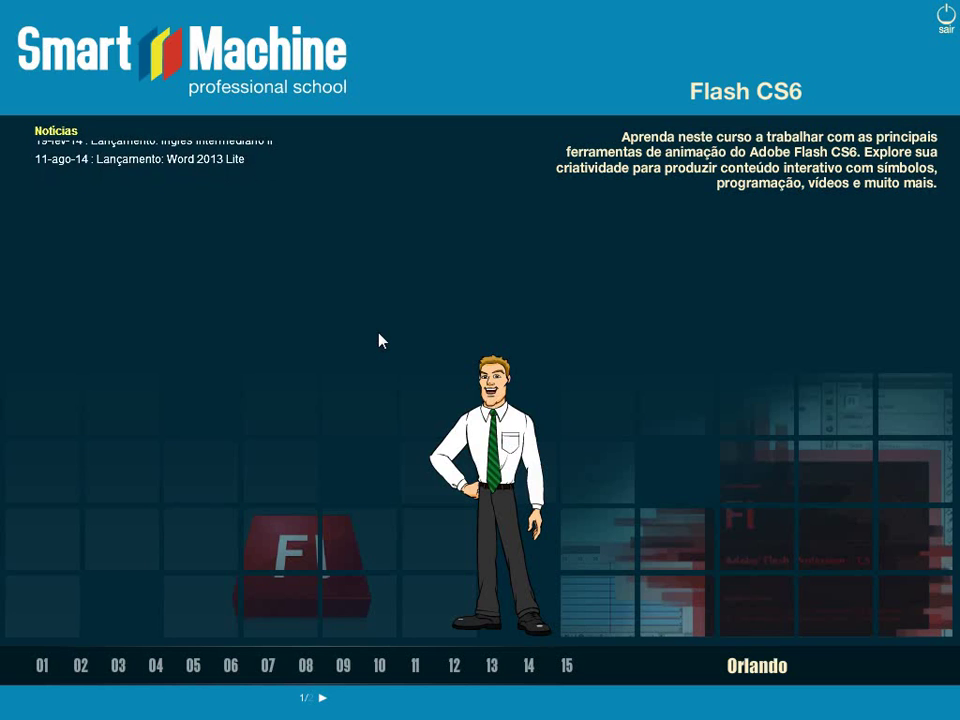
Open lesson 04 of the Flash CS6 course and start its Criando Animações lesson.
left_click(156, 668)
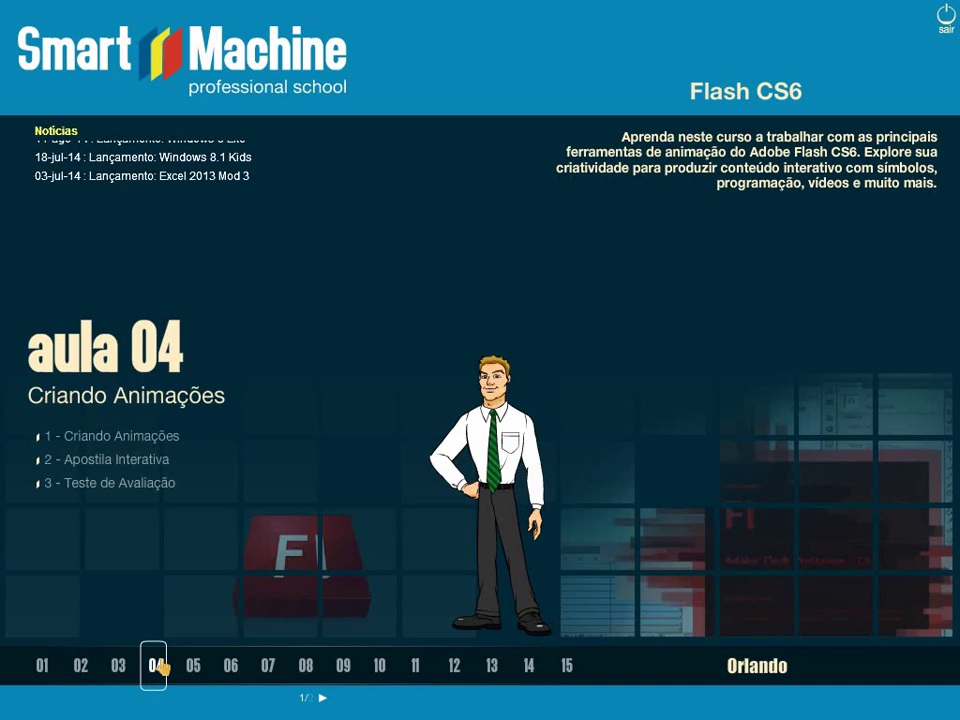
left_click(168, 440)
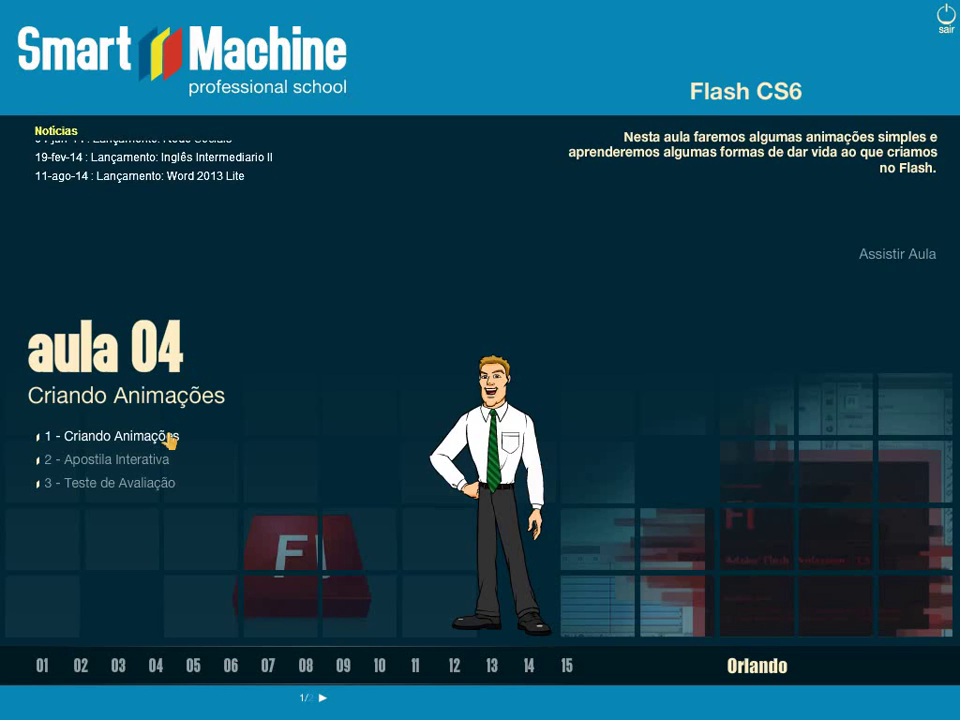
left_click(917, 256)
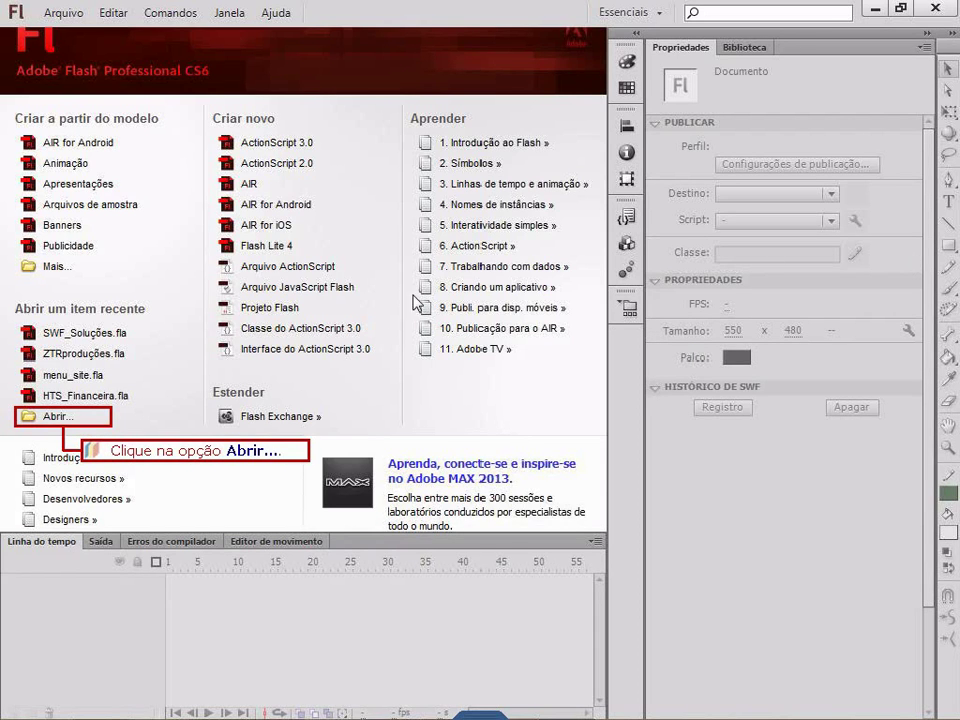
Open the file SWF_Soluções.fla from the Arquivos Exemplos folder.
left_click(99, 418)
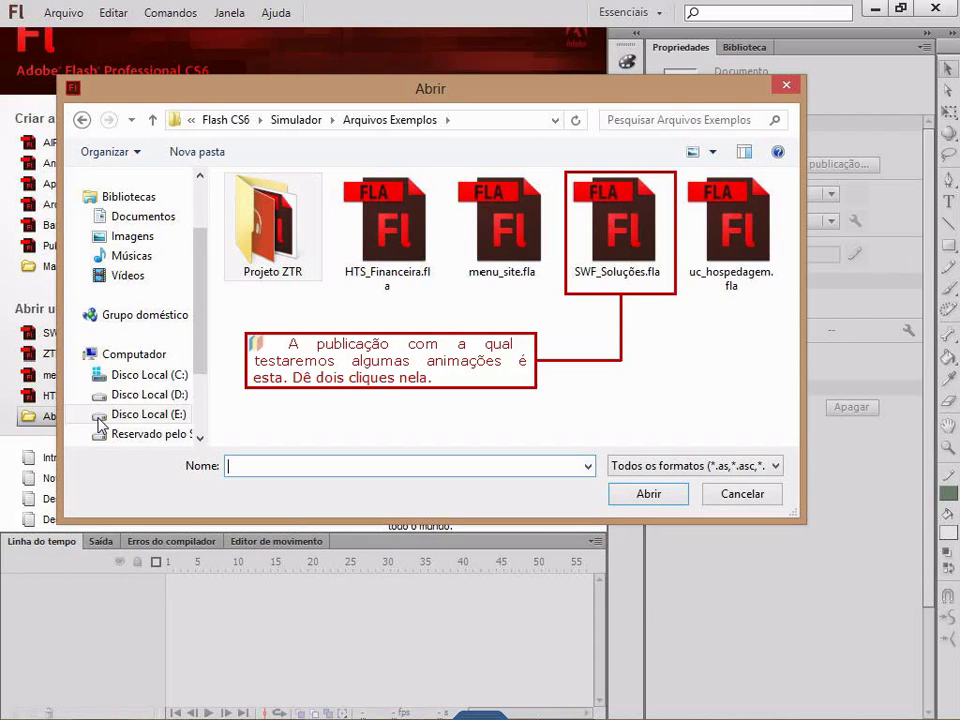
double_click(617, 262)
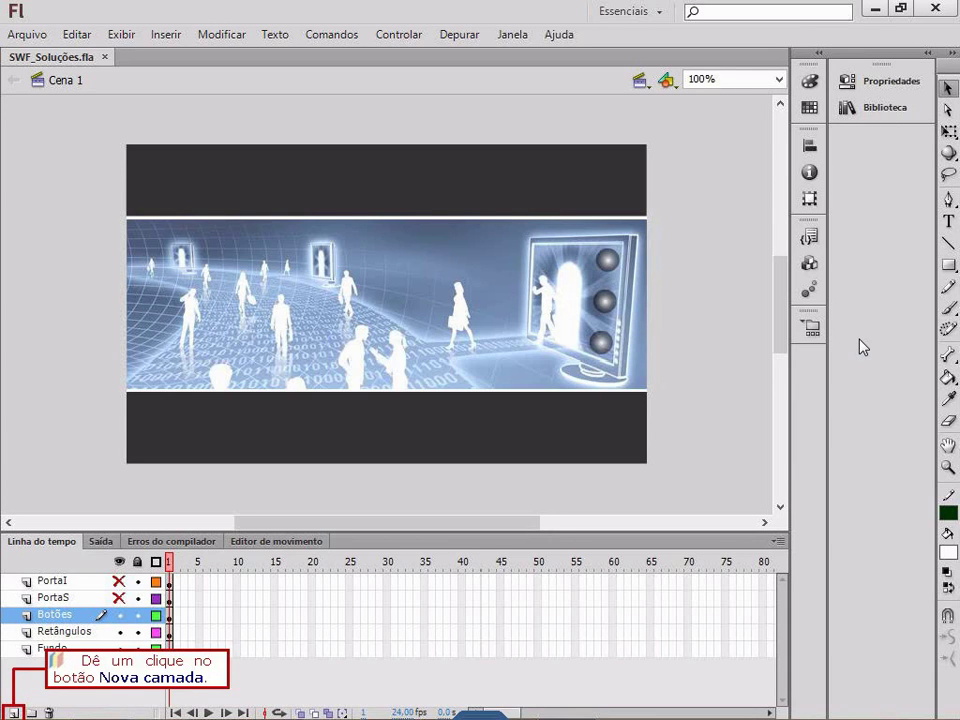
Create a layer above Botões and add the text SWF SOLUÇÕES at the upper-left corner of the blue background image.
left_click(13, 713)
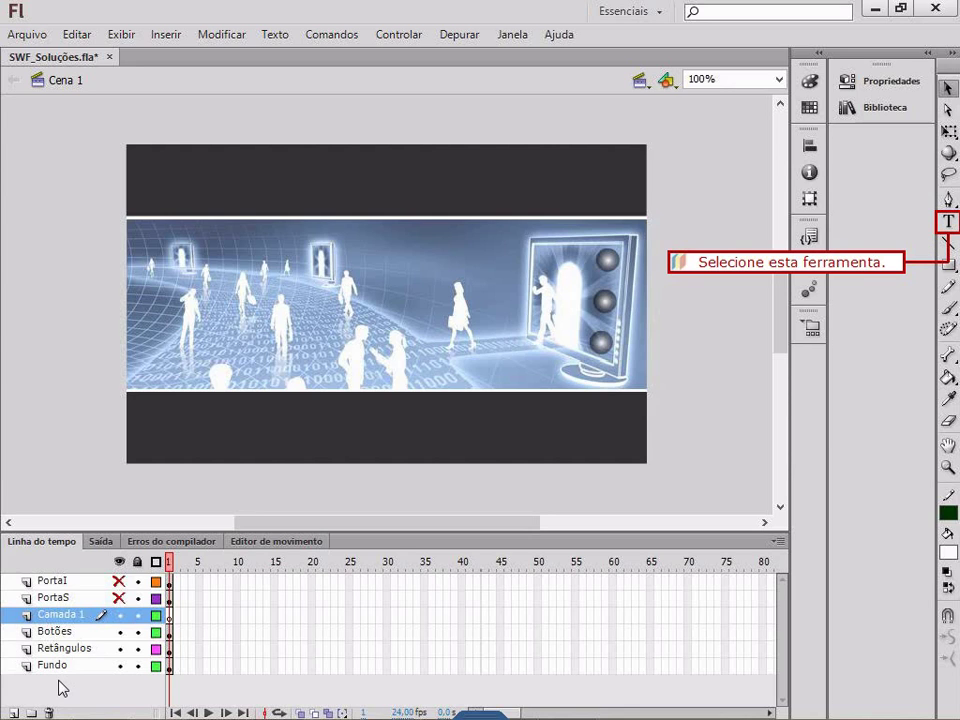
left_click(950, 224)
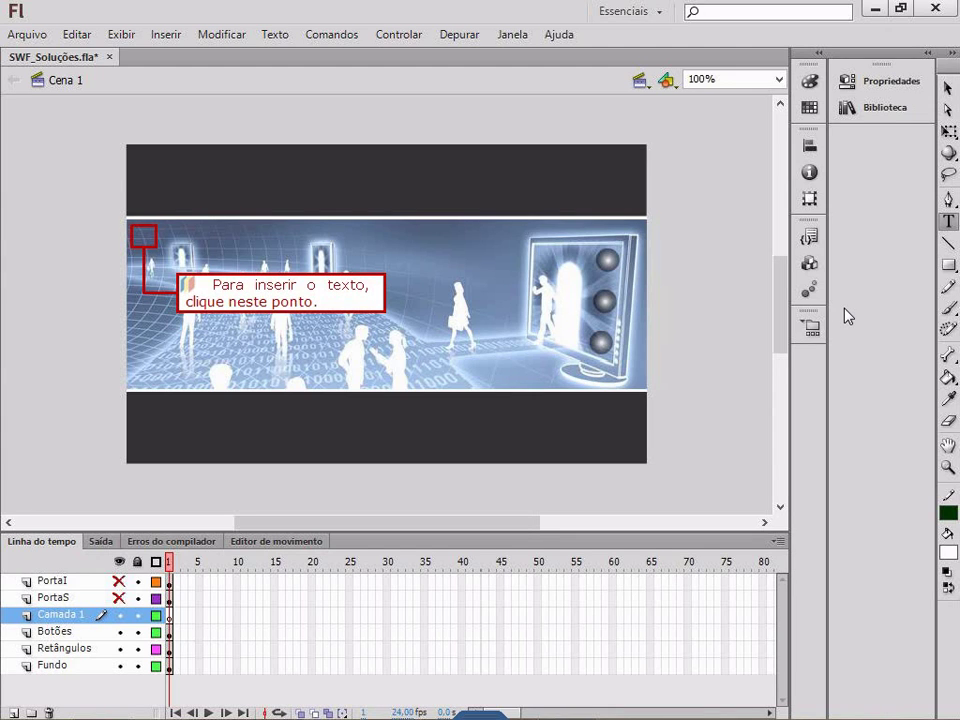
left_click(139, 241)
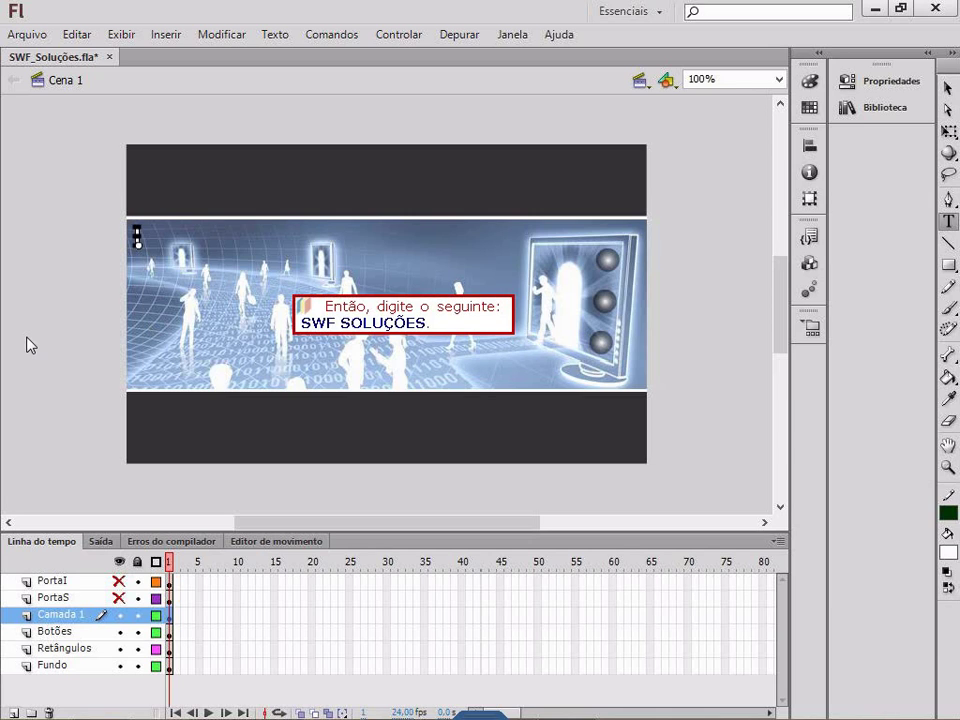
type("S")
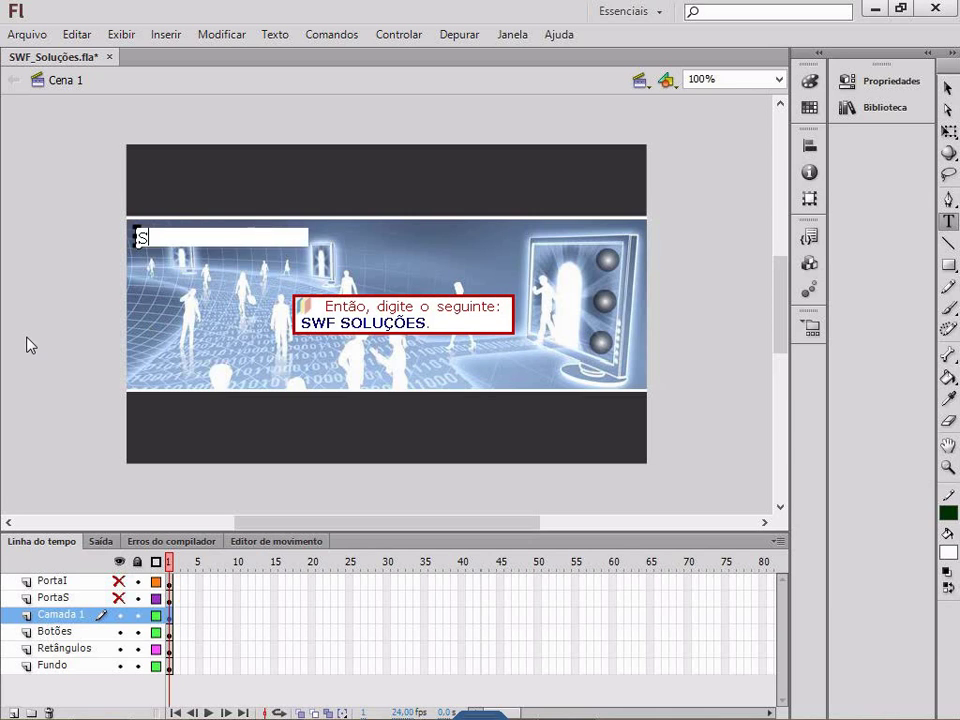
type("WF SOLUC")
type("ÕES")
key("Escape")
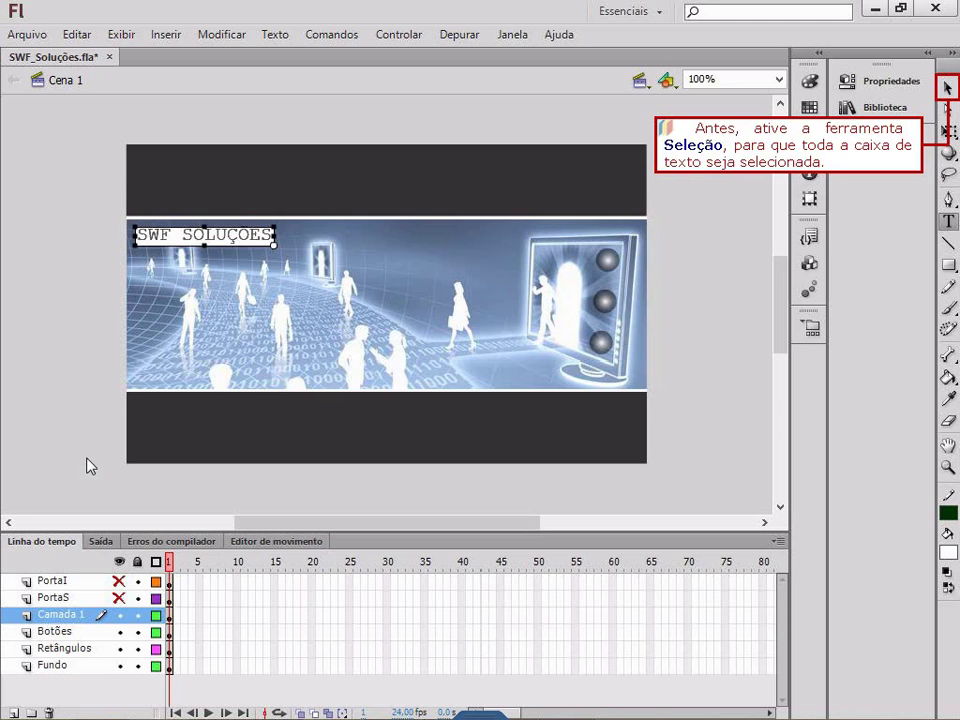
Set the whole SWF SOLUÇÕES text box to the Hobo Std font at size 28 pt.
left_click(948, 89)
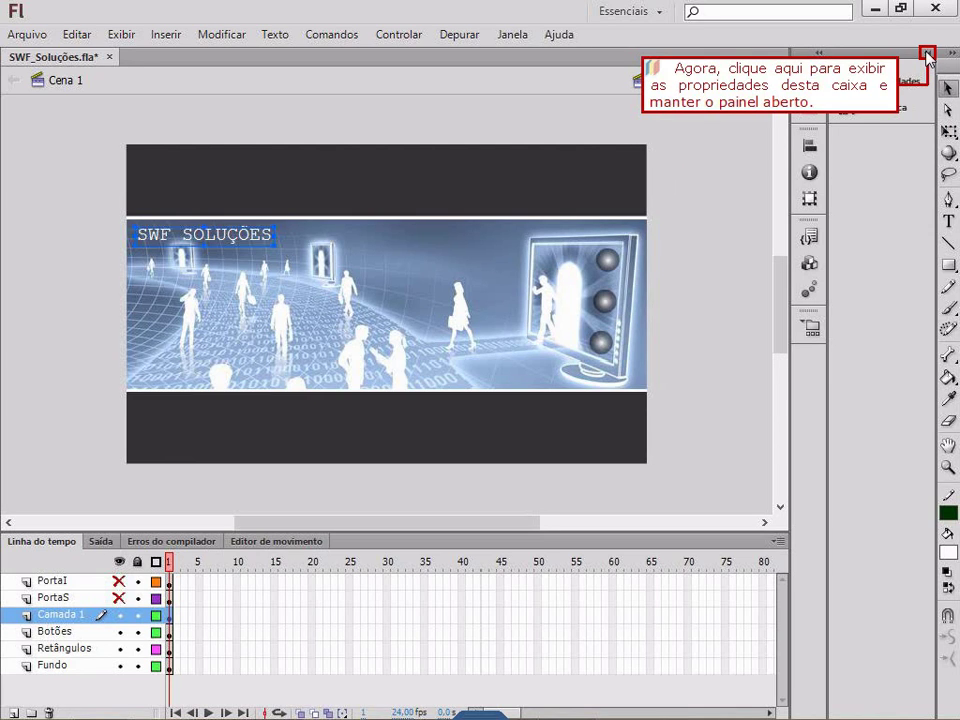
left_click(927, 55)
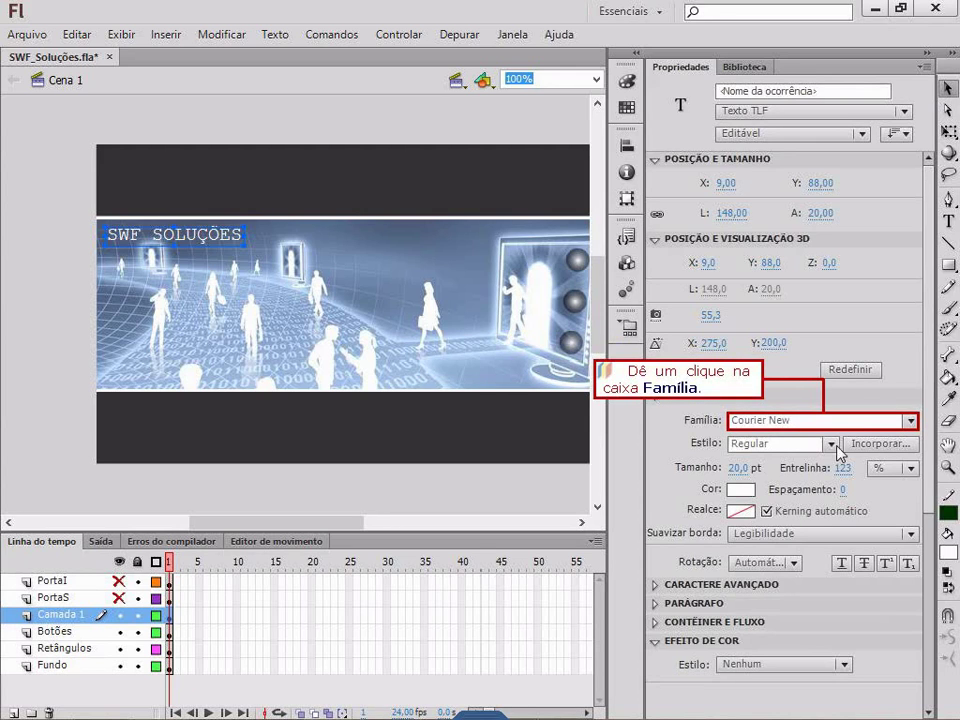
left_click(911, 421)
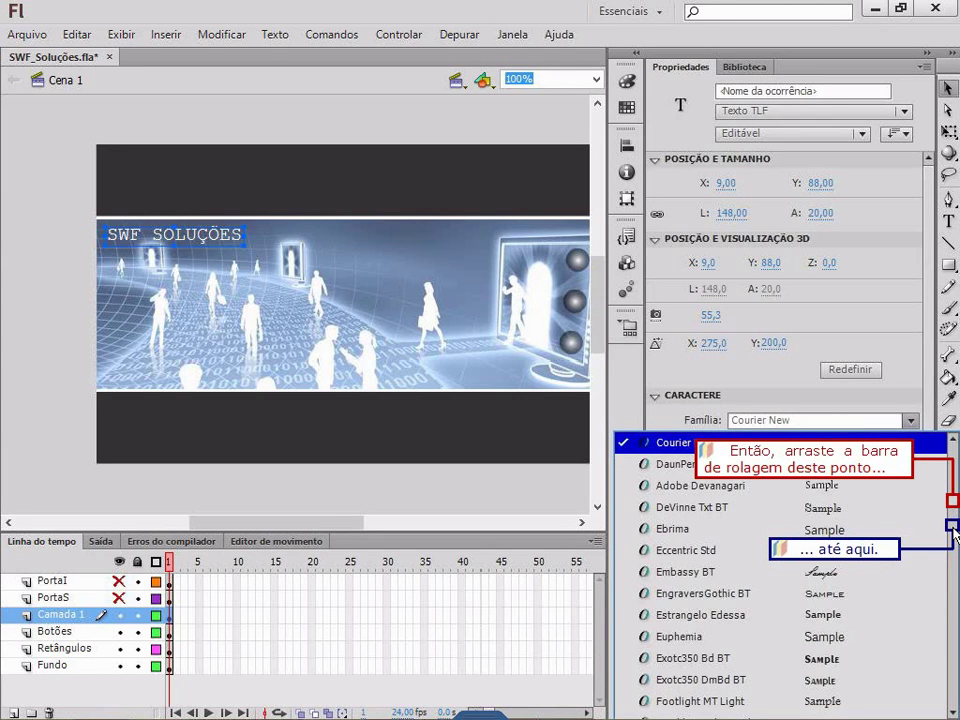
left_click_drag(954, 503, 954, 535)
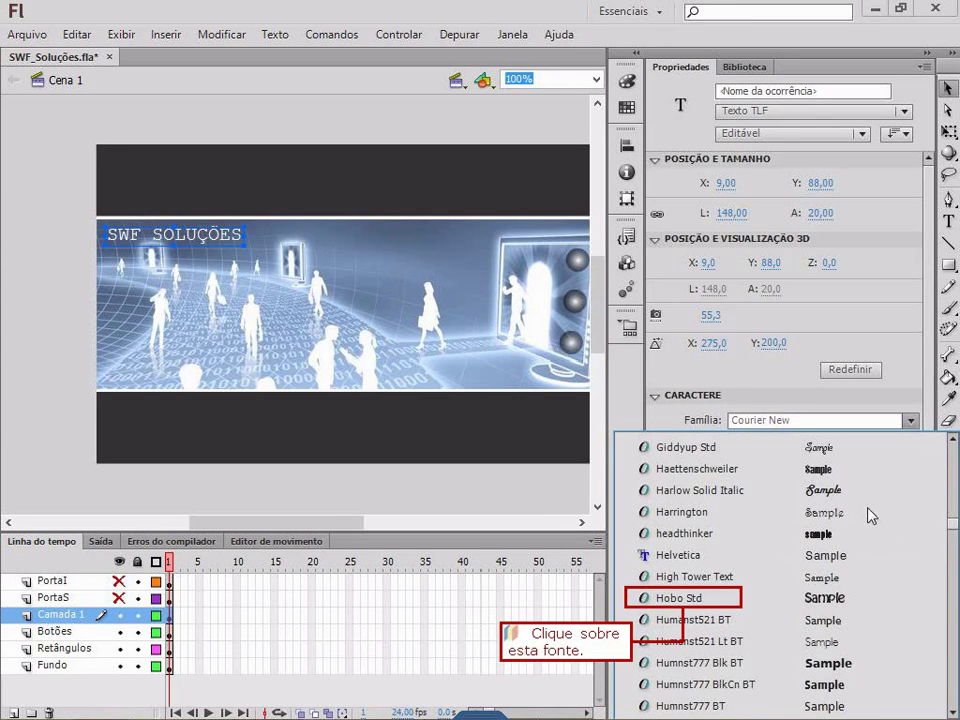
left_click(692, 600)
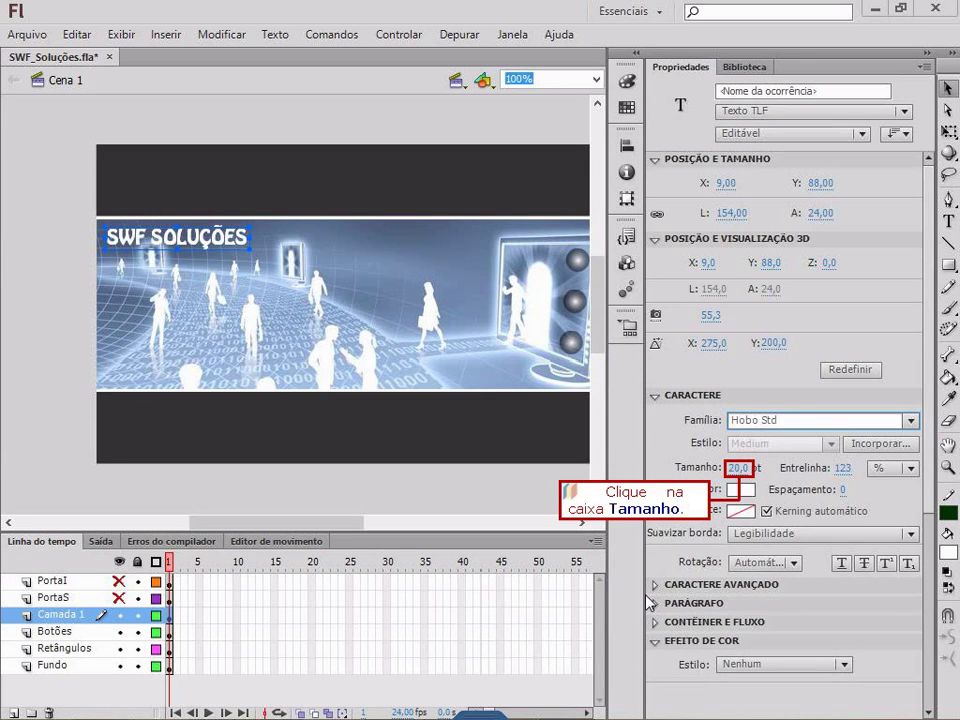
left_click(744, 471)
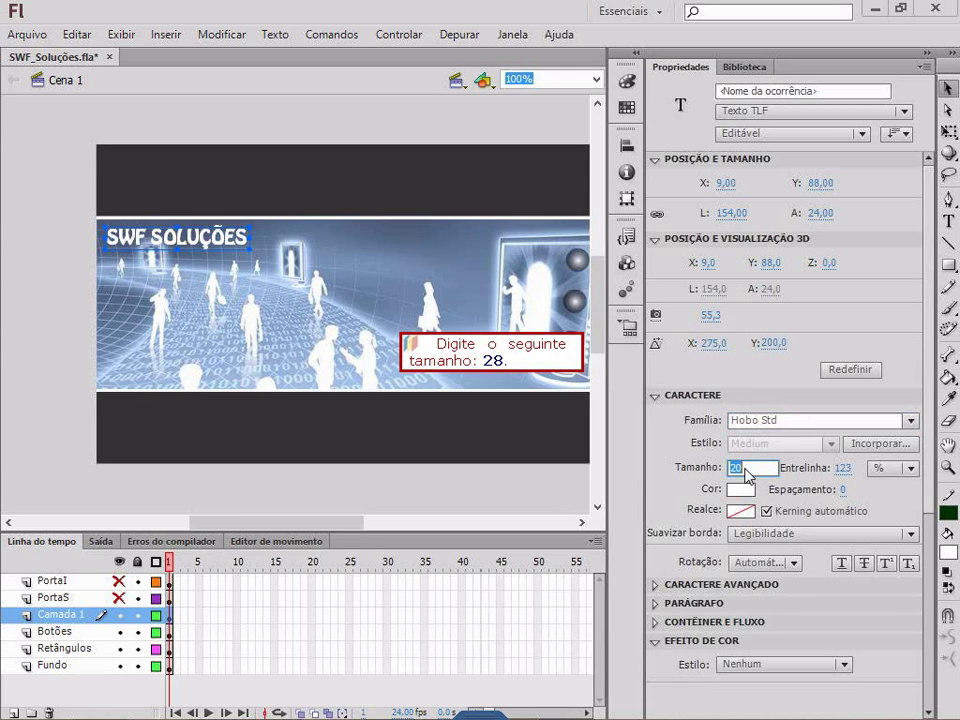
type("28")
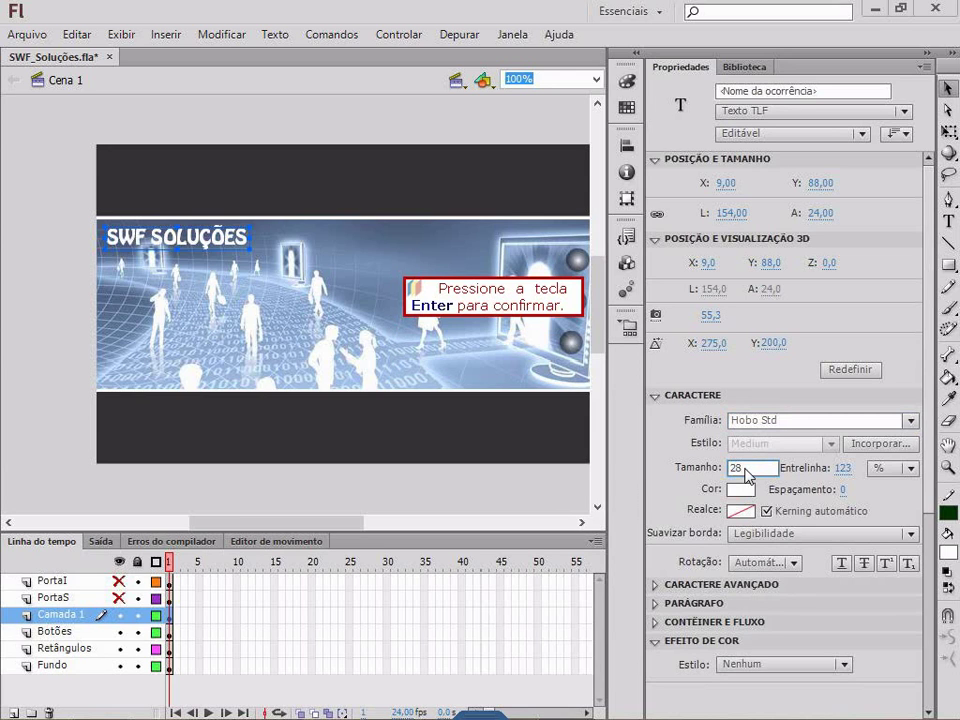
key("Return")
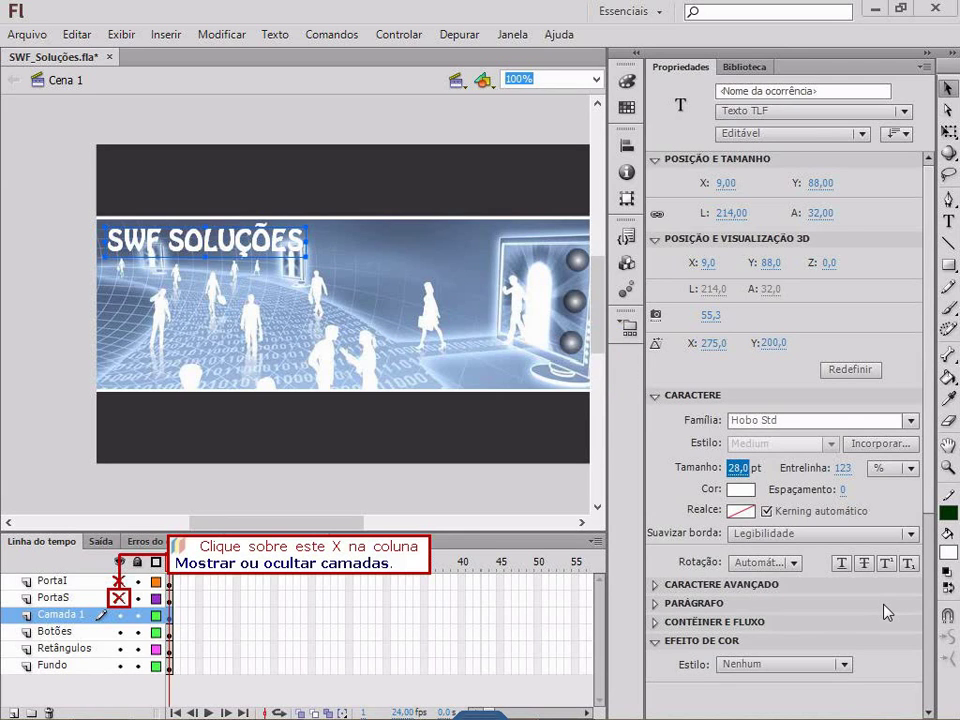
Show the hidden PortaS and PortaI layers.
left_click(119, 599)
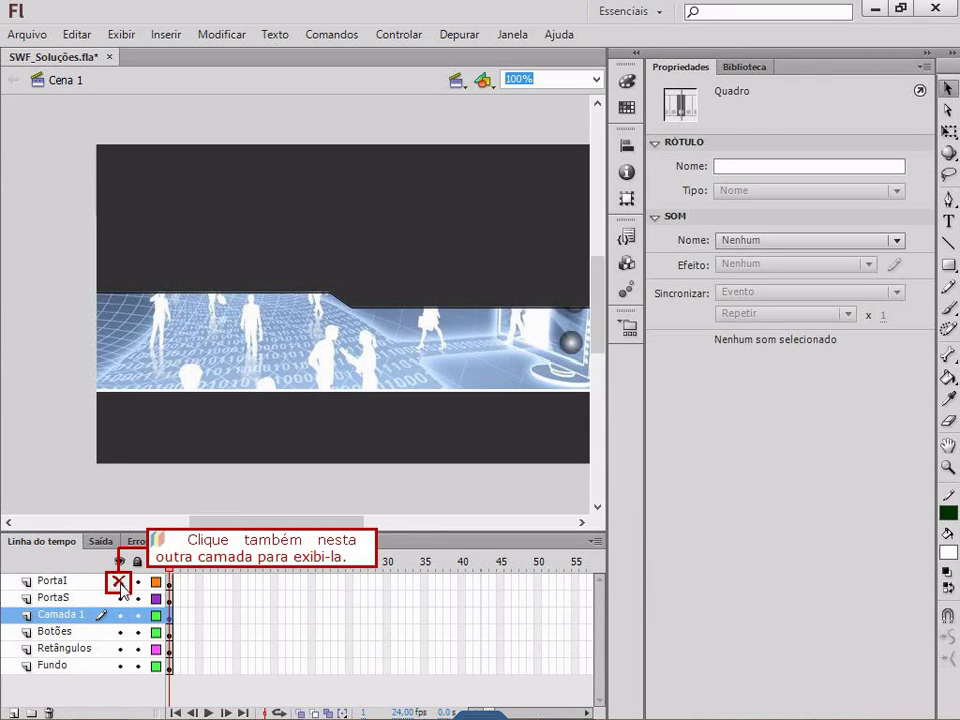
left_click(119, 582)
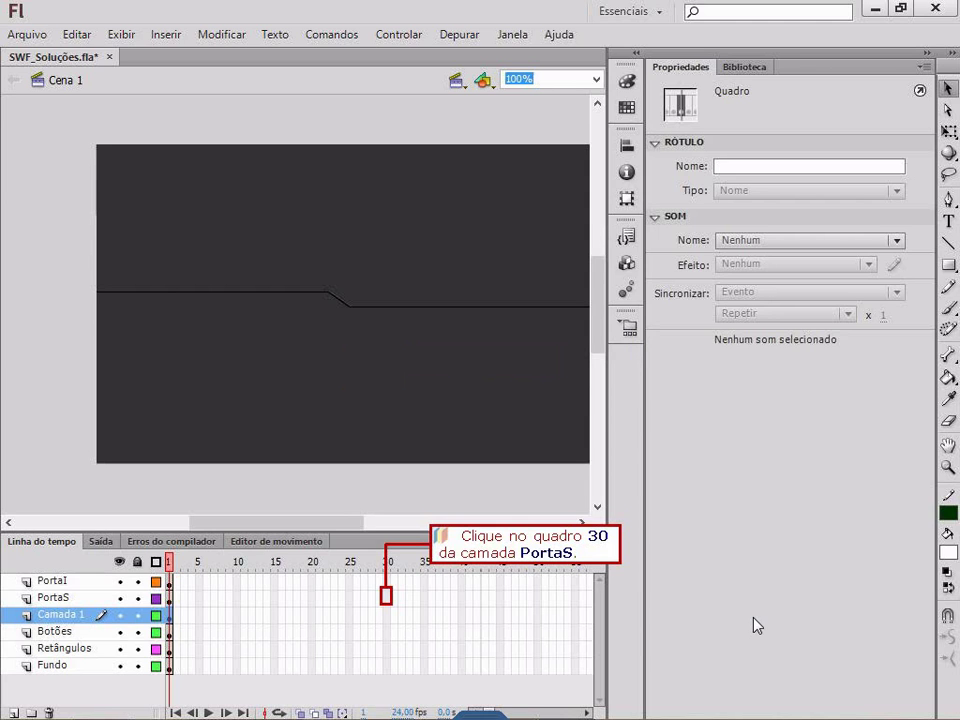
Insert a keyframe at frame 30 of the PortaS layer and move the upper door symbol there to X 0, Y 0.
left_click(385, 598)
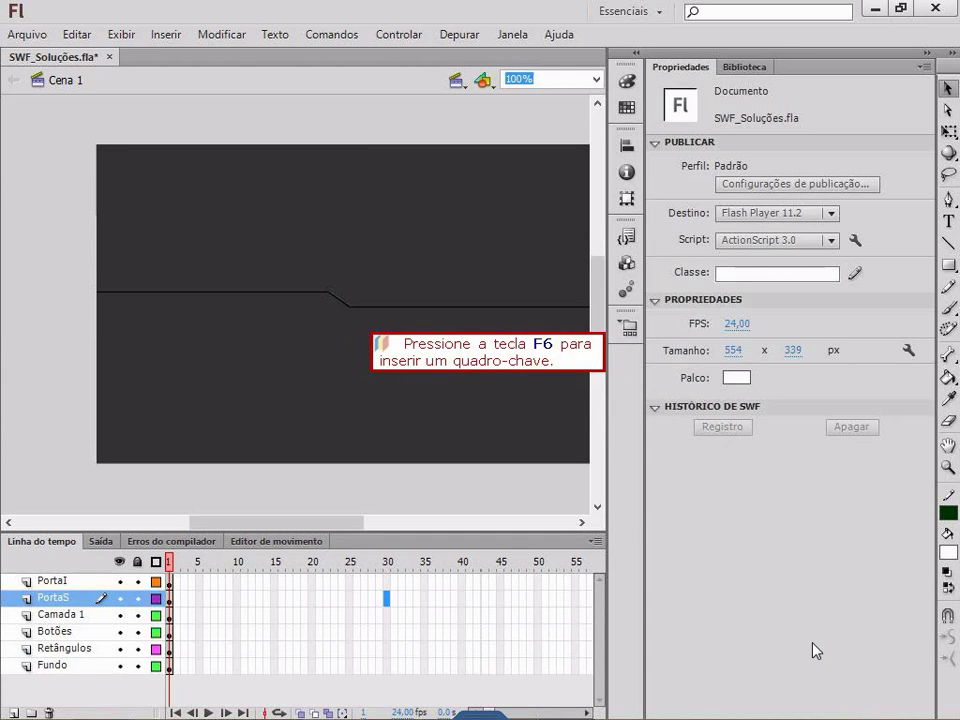
key("F6")
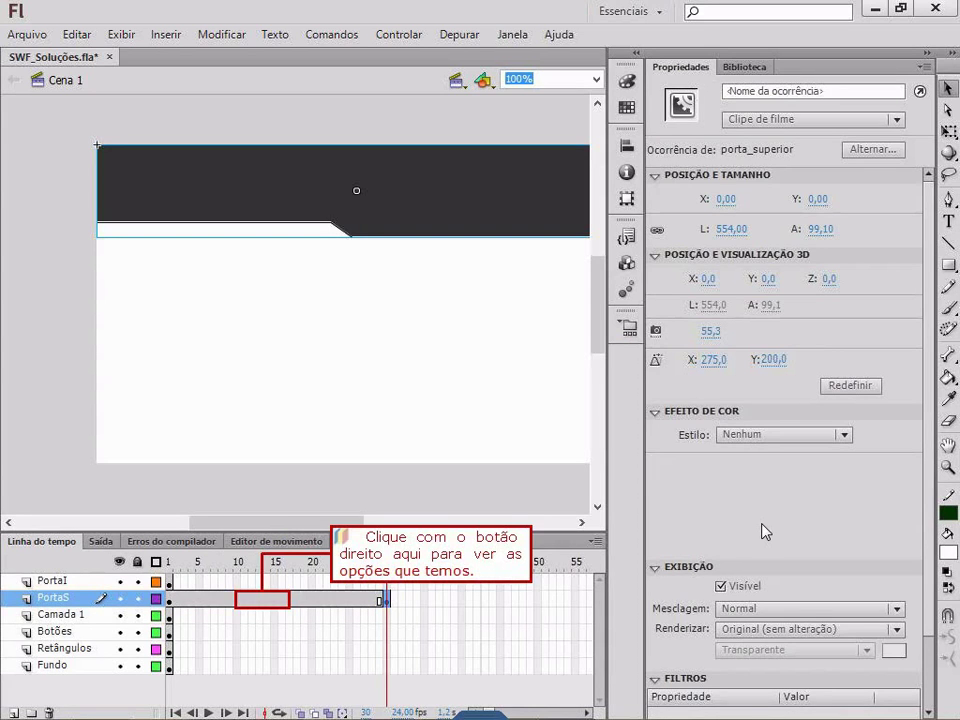
Try a motion tween between frames 1 and 30 of the PortaS layer and view its properties in the motion editor.
right_click(255, 611)
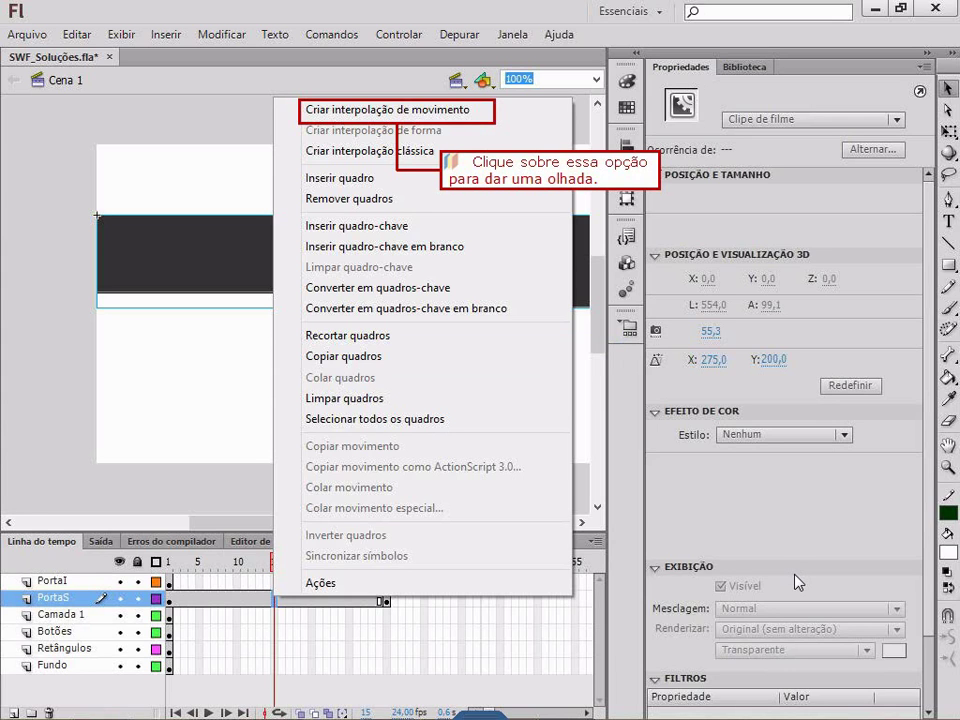
left_click(417, 110)
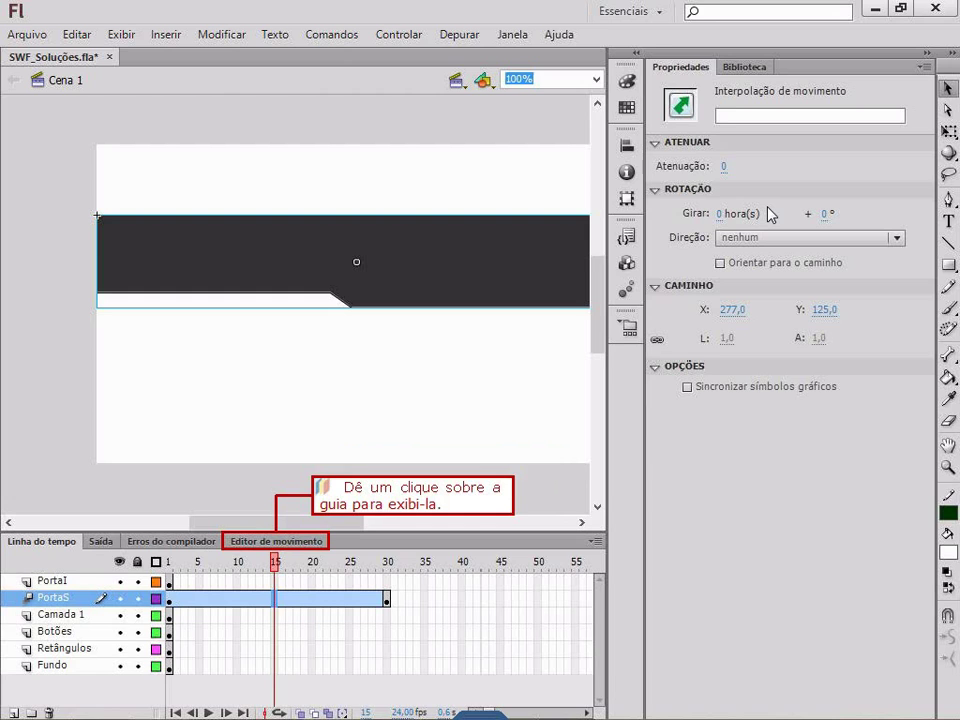
left_click(266, 542)
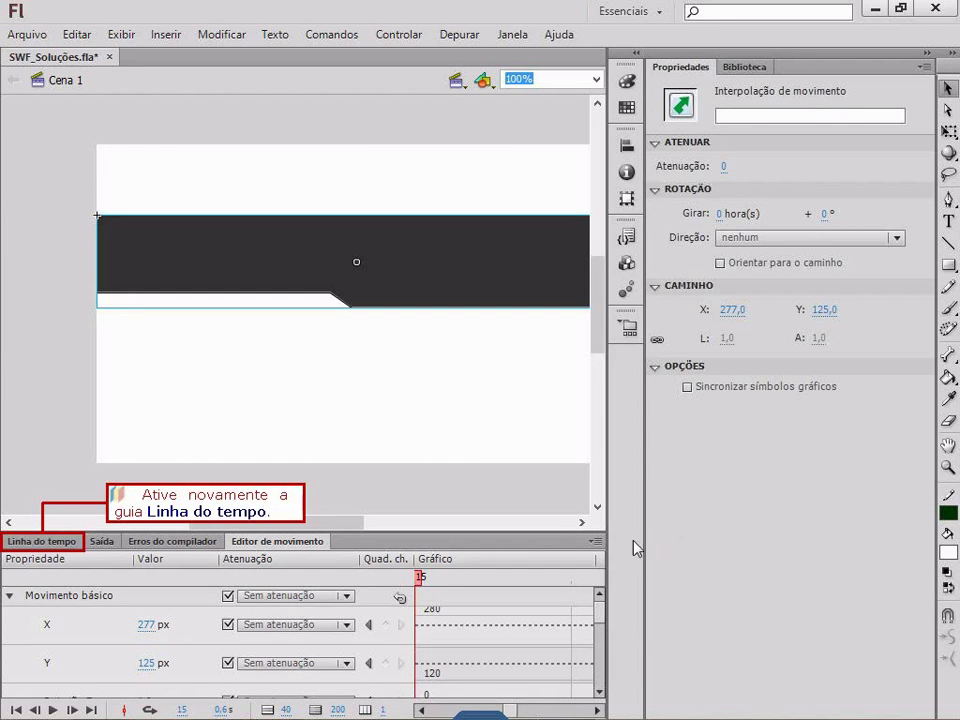
left_click(52, 545)
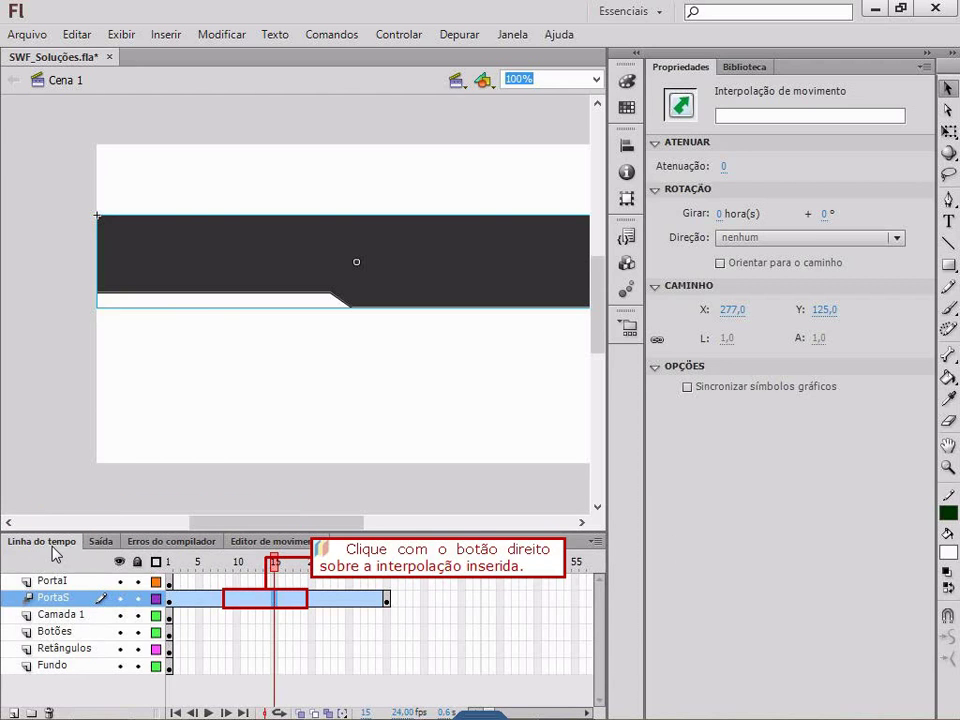
Remove the motion tween from the PortaS layer.
right_click(258, 599)
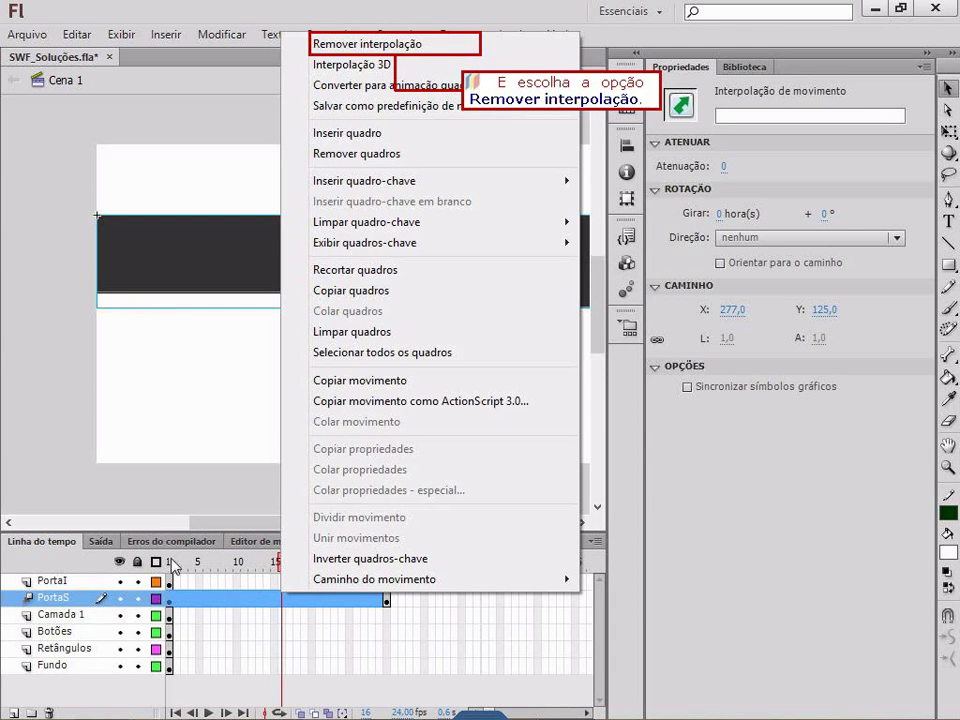
left_click(336, 46)
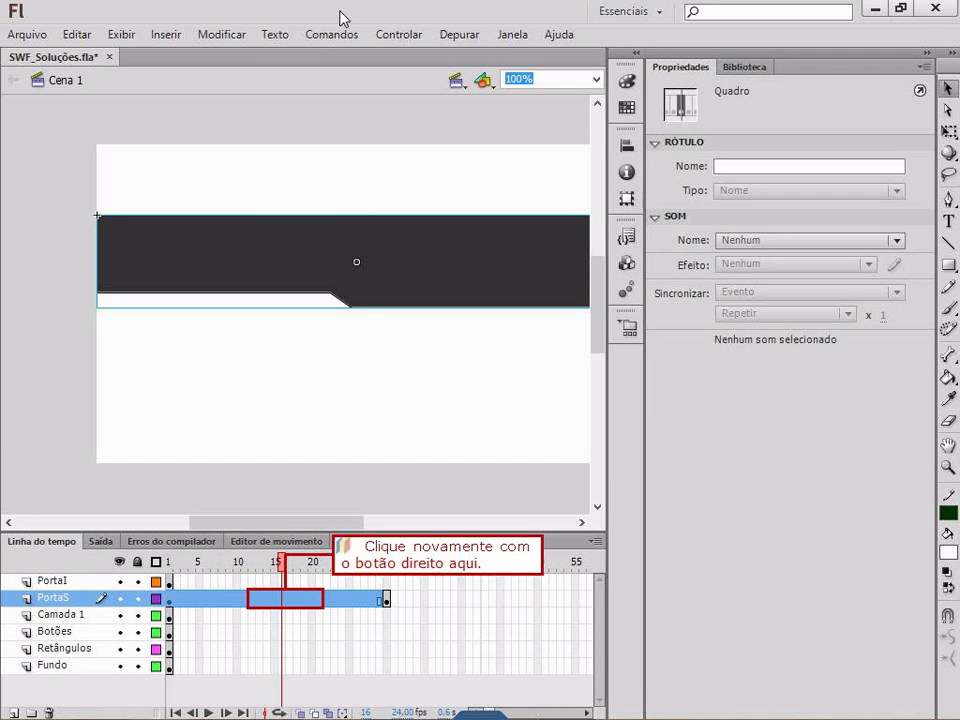
Create a classic tween between the two PortaS keyframes and check the door's position at frame 25.
right_click(287, 600)
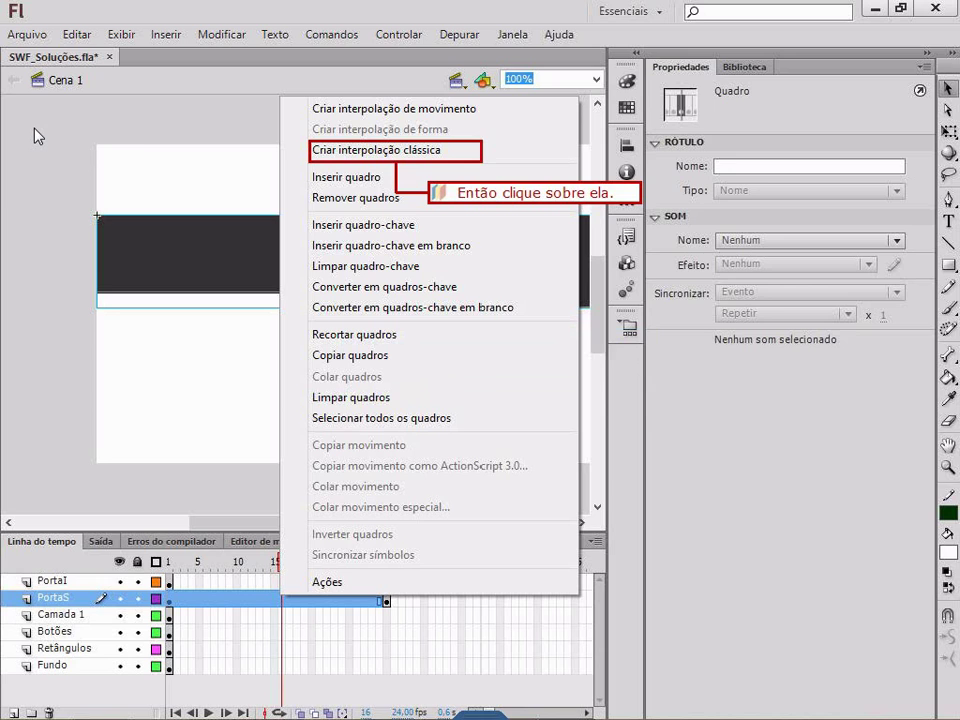
left_click(360, 152)
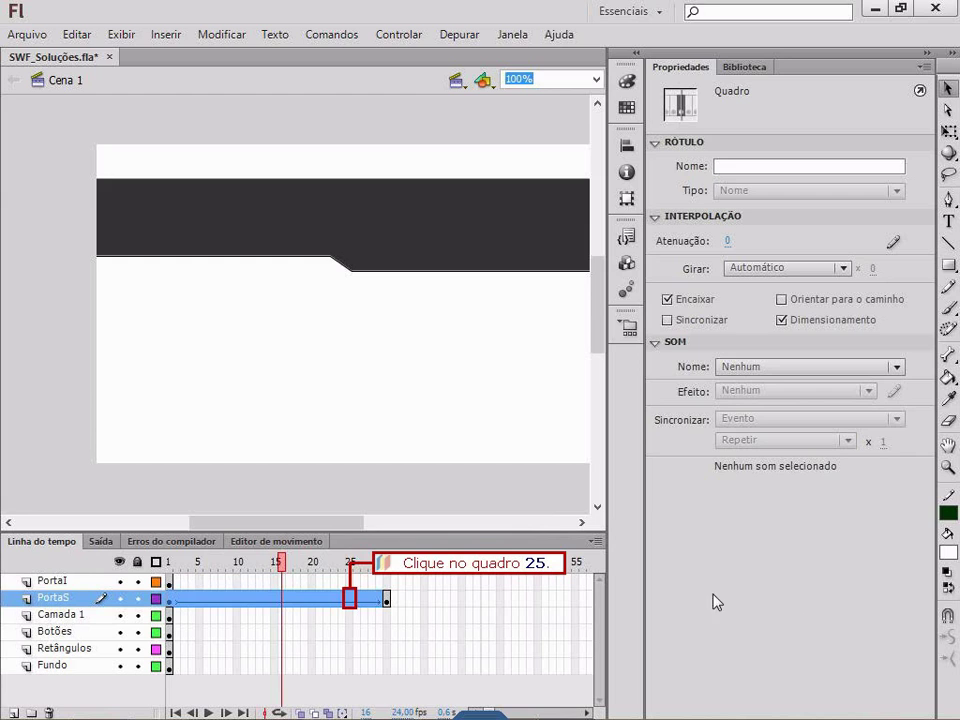
left_click(350, 599)
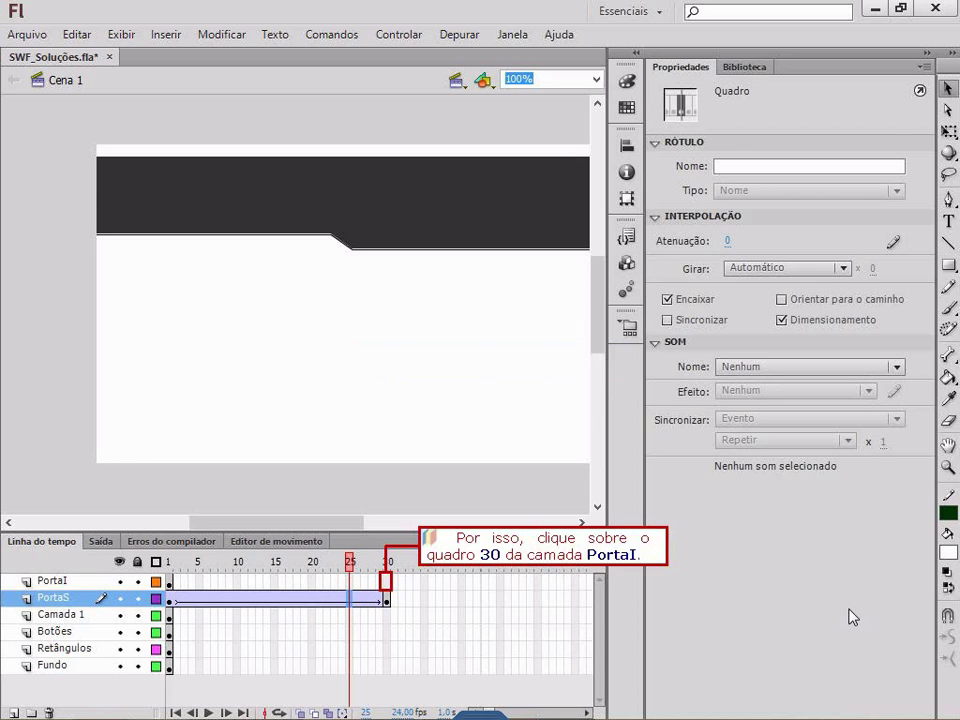
Insert a keyframe at frame 30 of the PortaI layer and move the lower door symbol down to the stage's bottom edge, at Y 233.
left_click(386, 584)
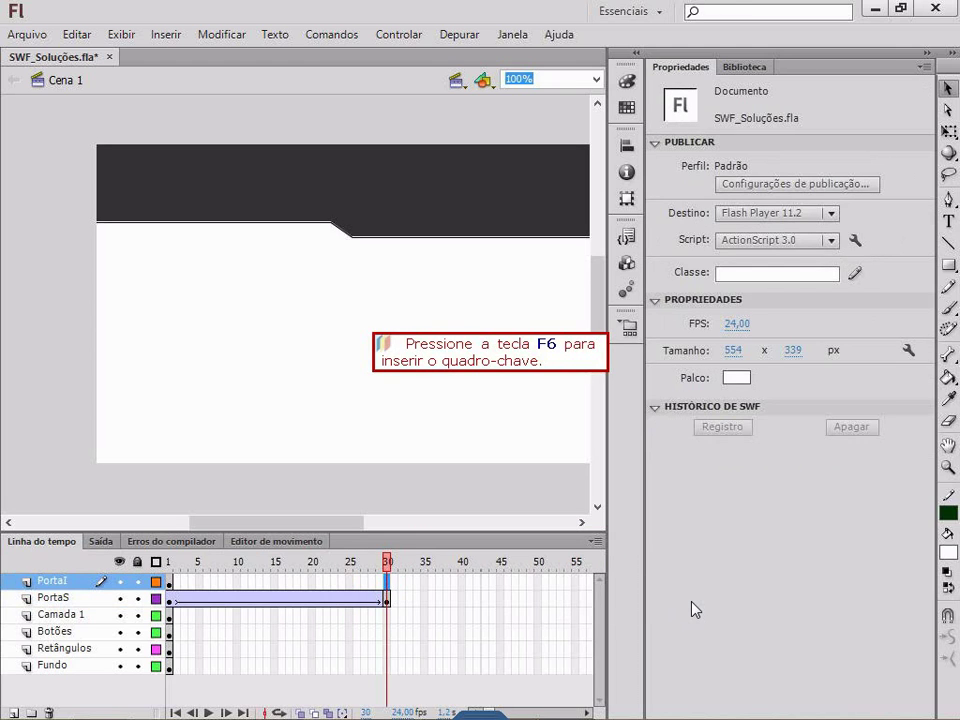
key("F6")
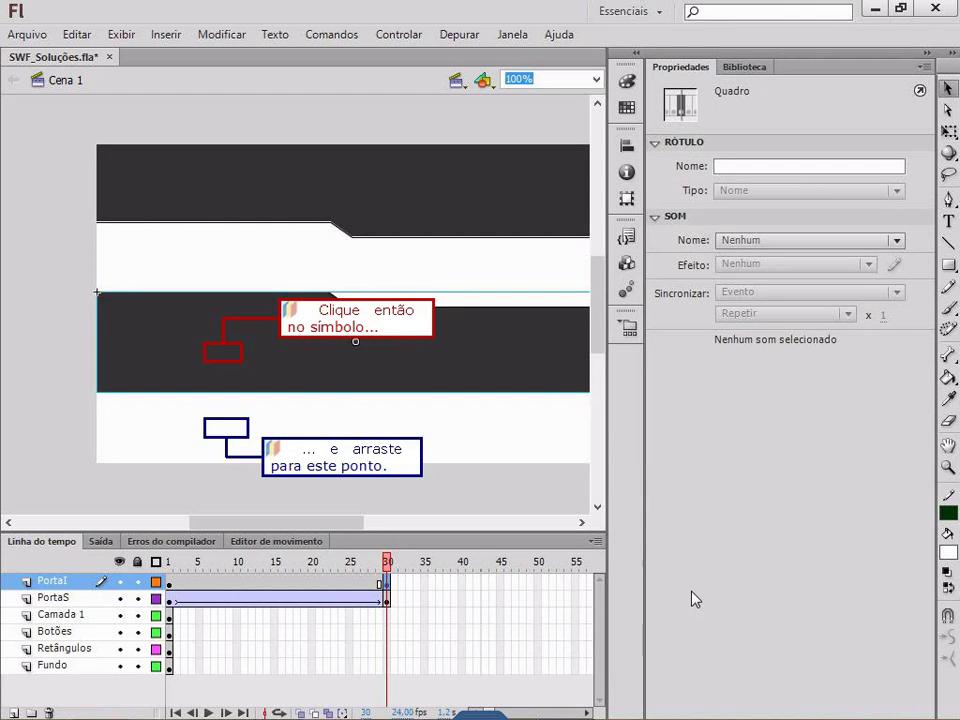
left_click_drag(221, 398, 221, 436)
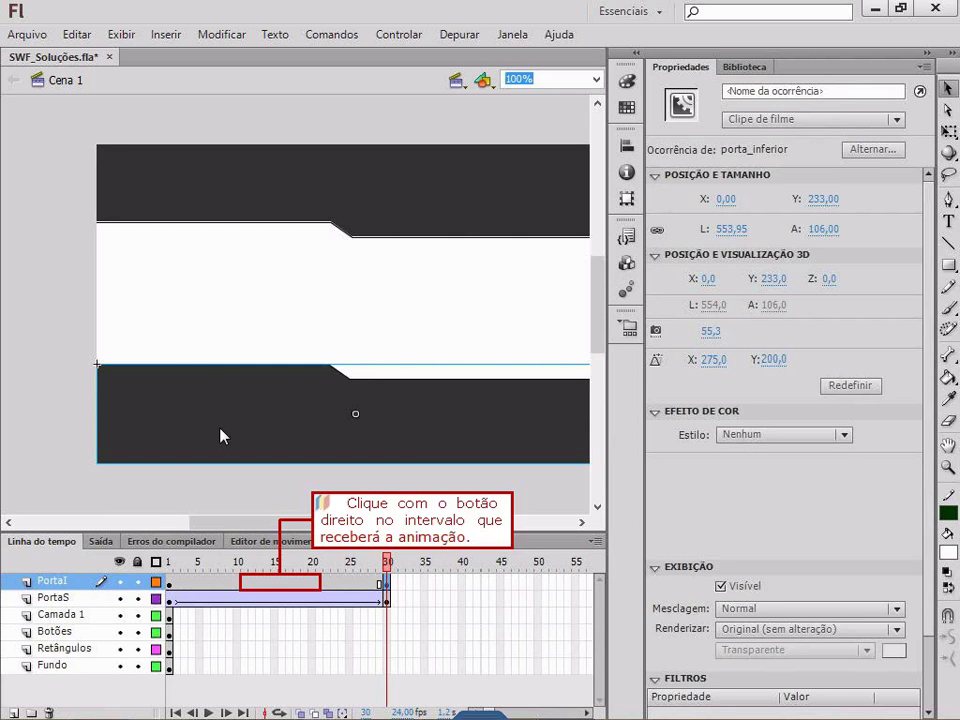
Create a classic tween between the two keyframes of the PortaI layer.
right_click(281, 583)
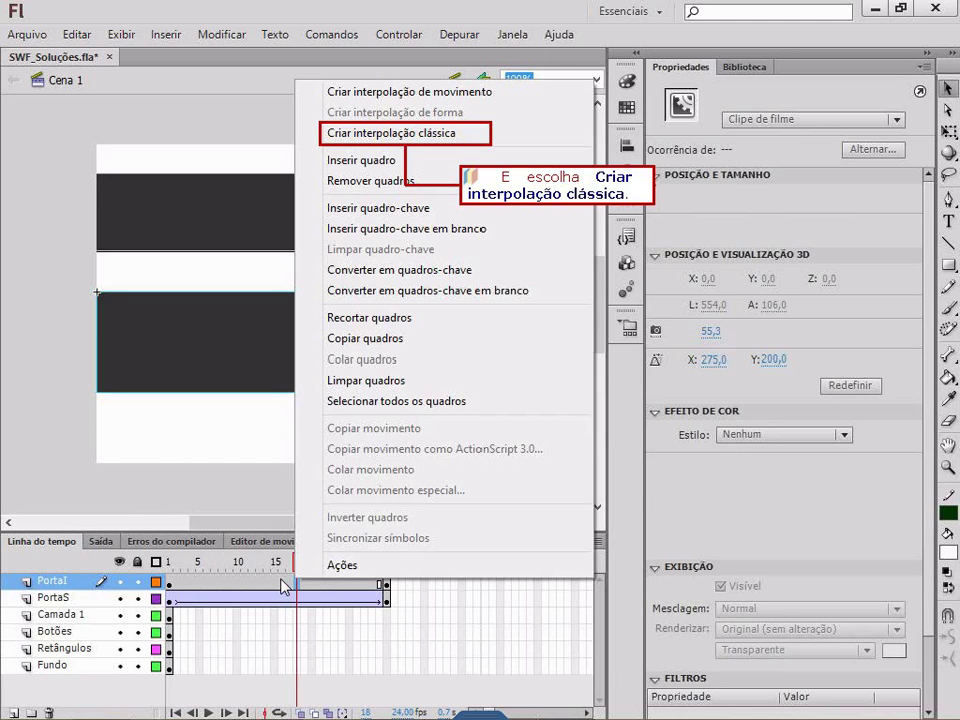
left_click(343, 133)
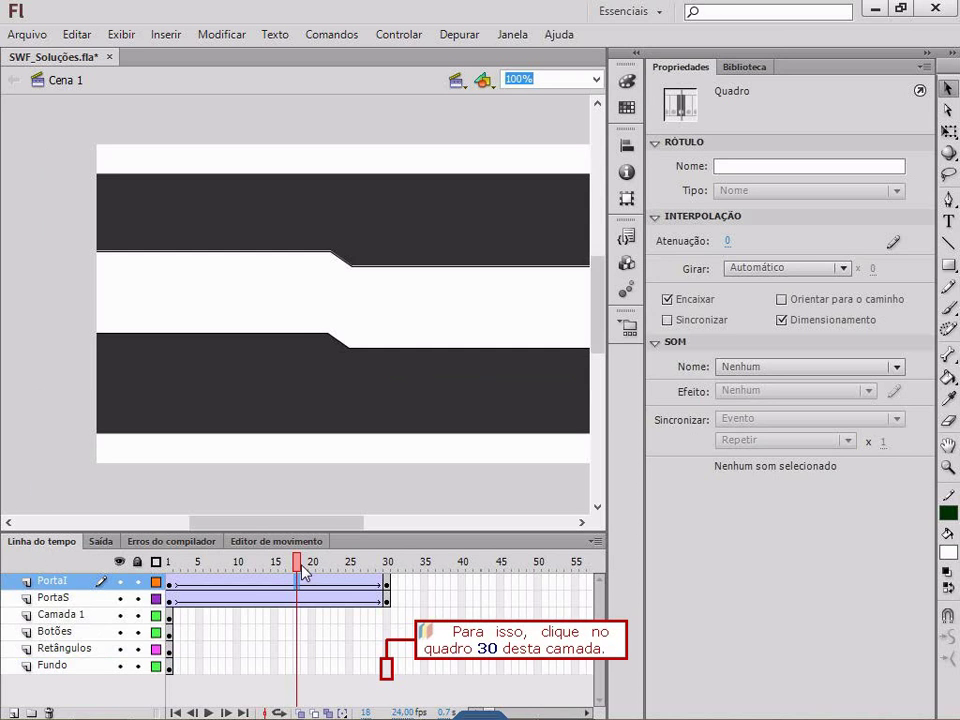
Extend the Fundo and Retângulos layers by inserting a frame at frame 30 of each.
left_click(386, 666)
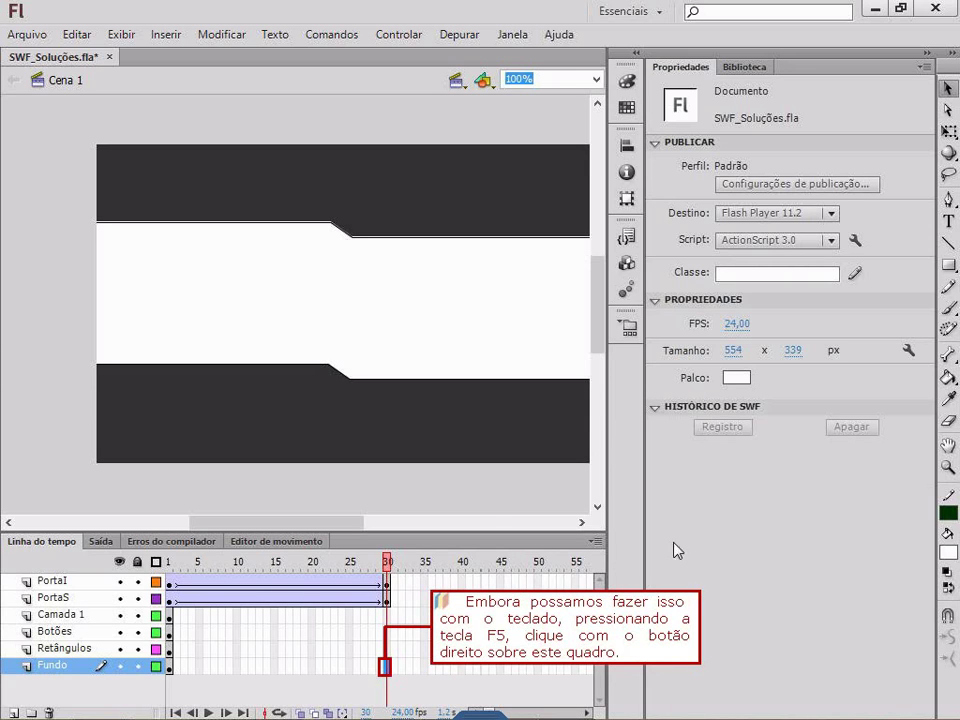
right_click(386, 667)
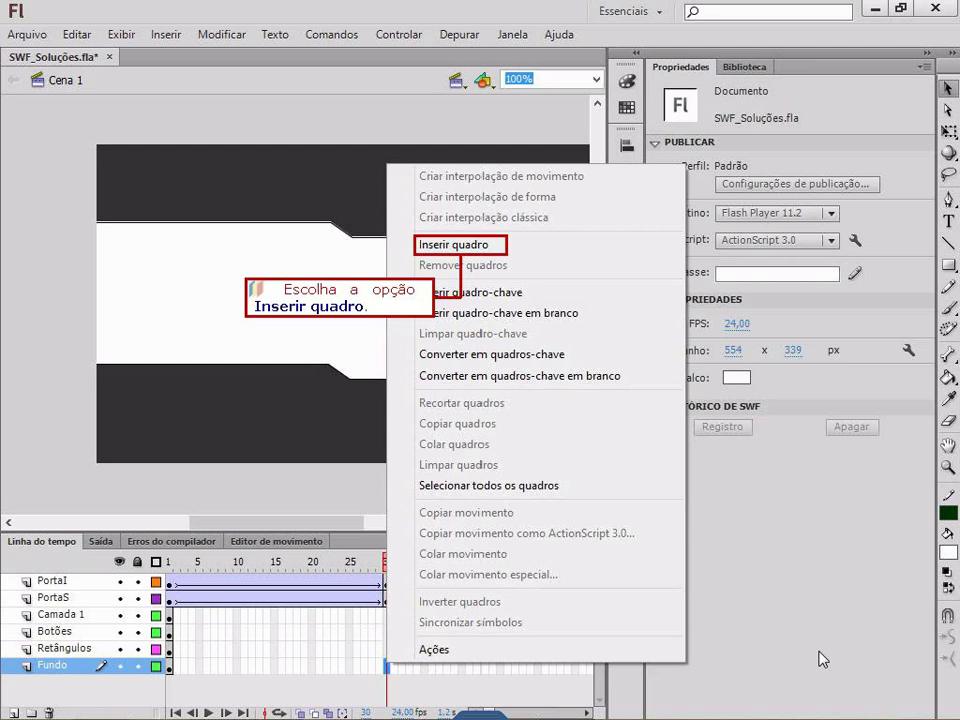
left_click(455, 244)
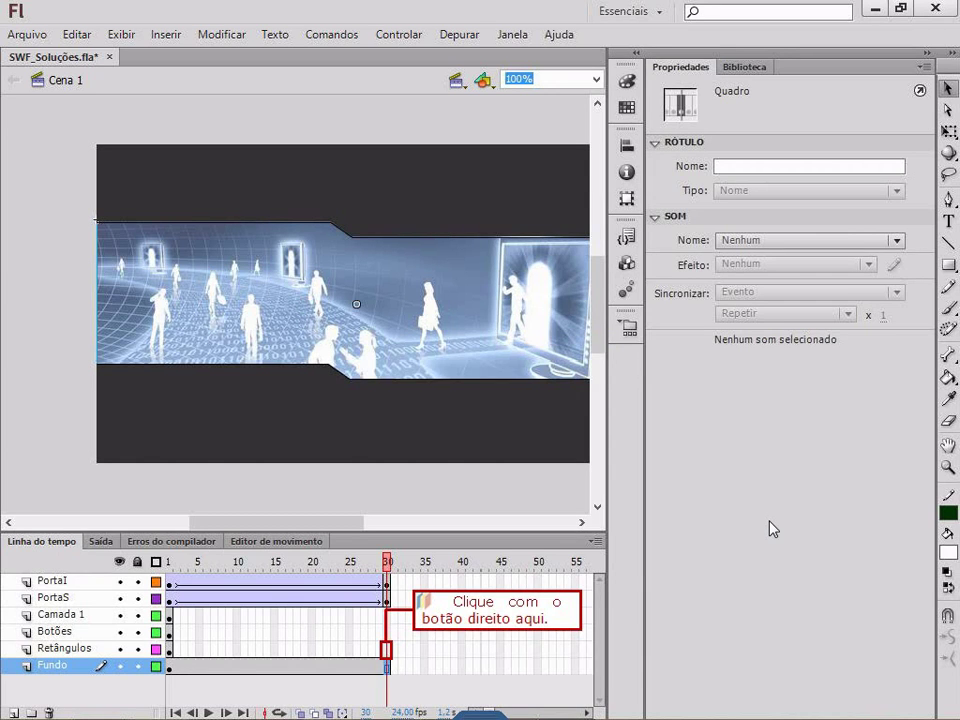
right_click(386, 649)
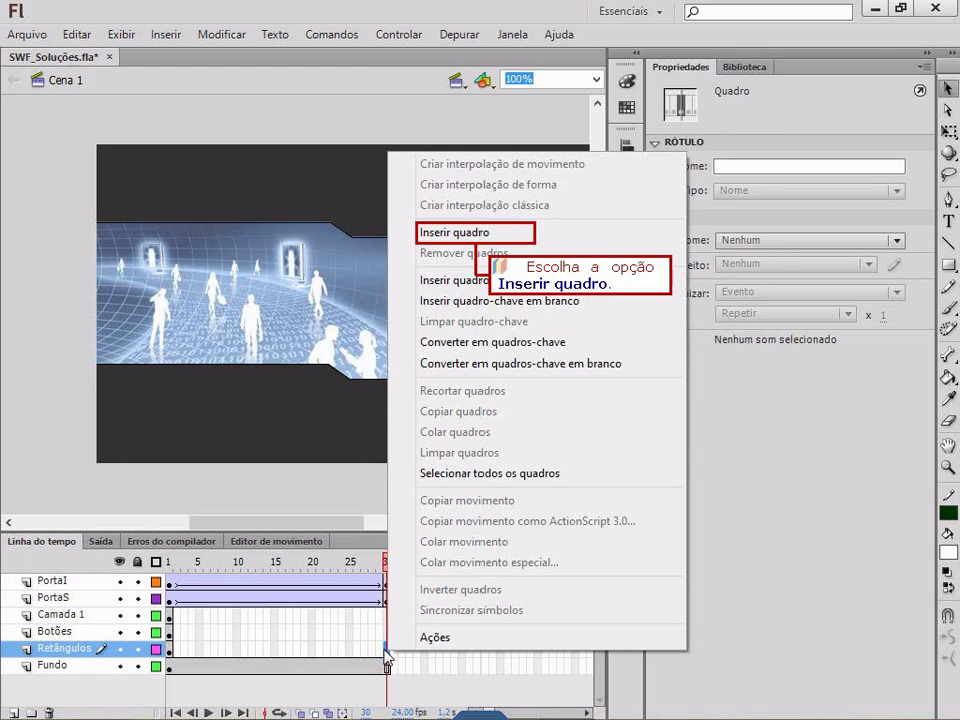
left_click(440, 232)
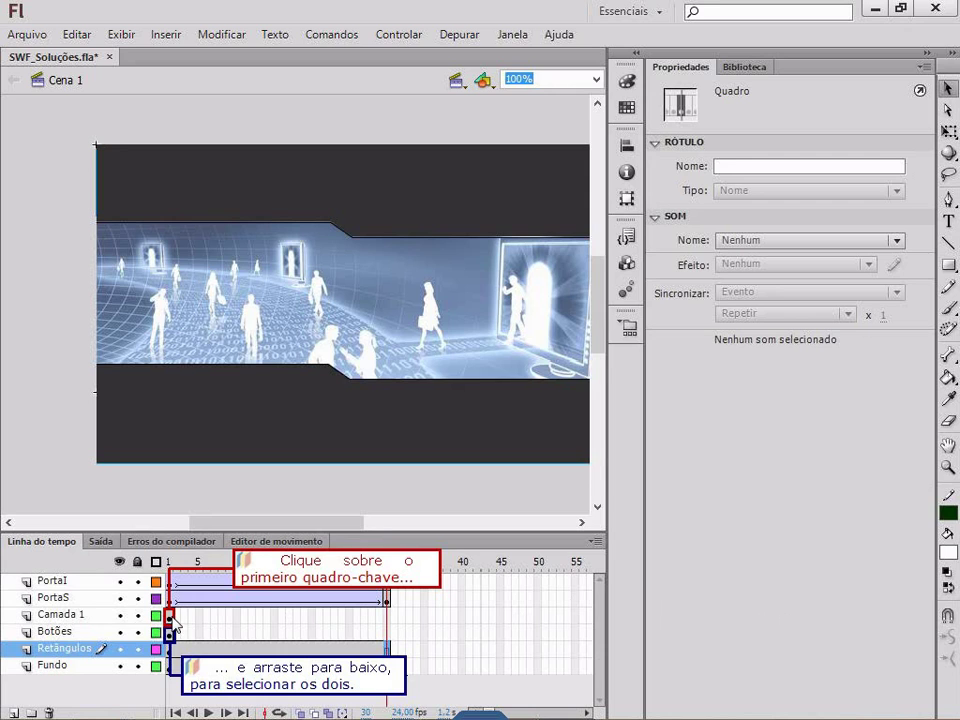
Move the first keyframes of the Camada 1 and Botões layers together to frame 25.
left_click_drag(170, 622, 172, 640)
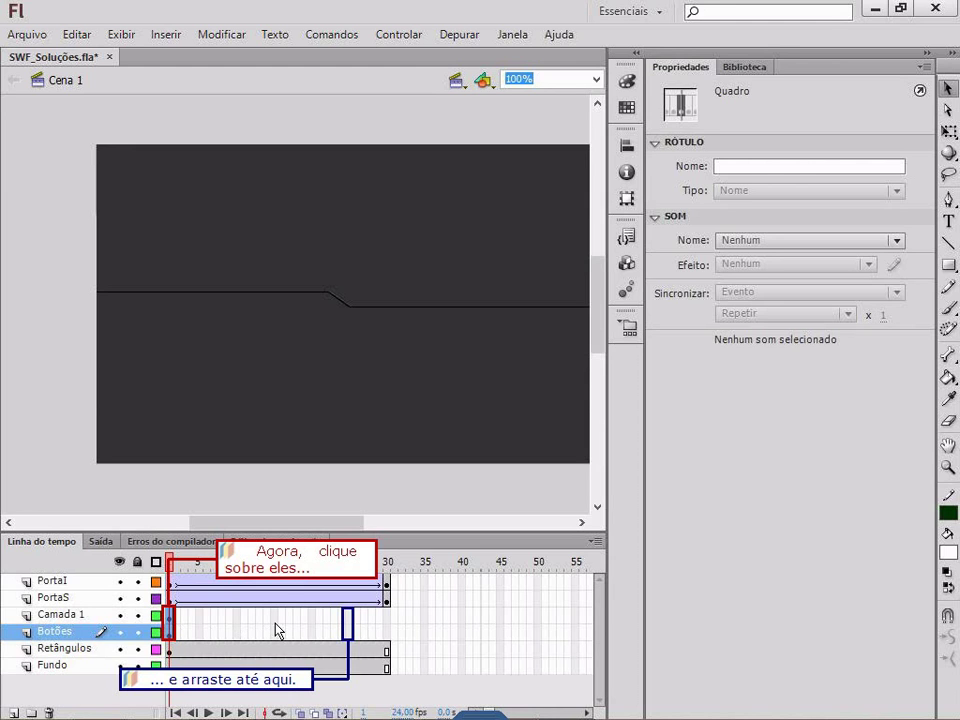
left_click_drag(170, 630, 349, 626)
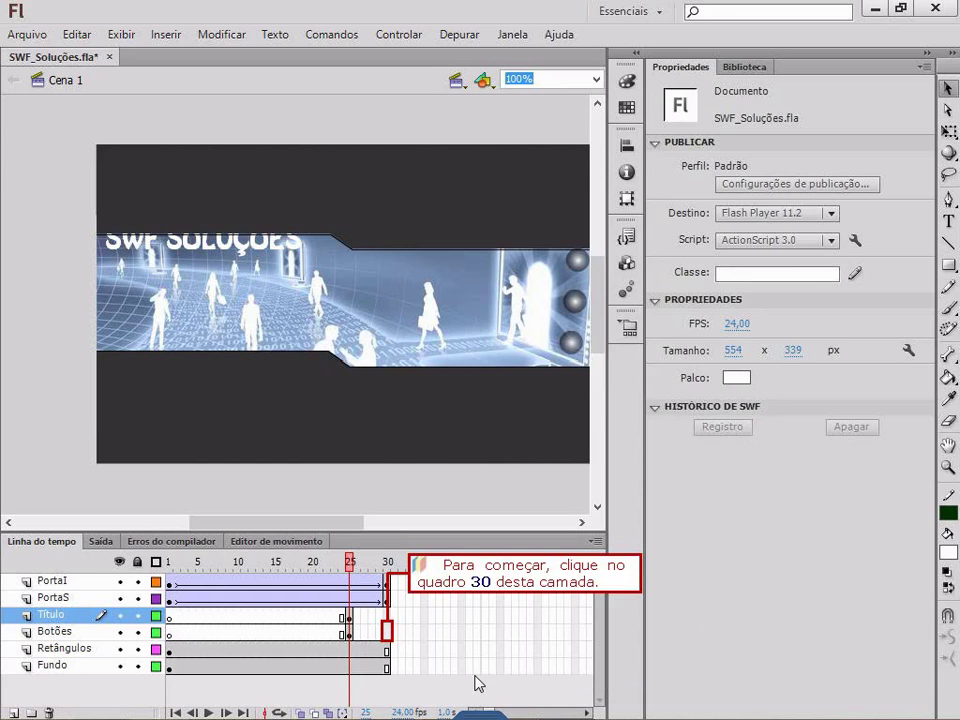
Insert a keyframe at frame 30 of the Botões layer and create a motion tween from frame 25, converting the buttons into a symbol.
left_click(388, 634)
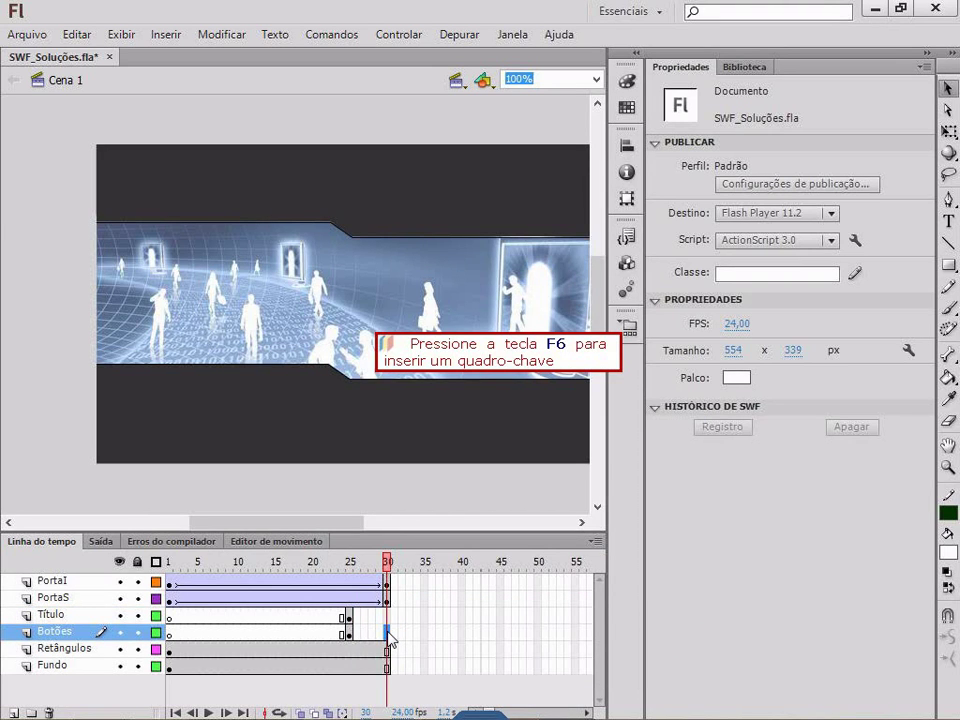
key("F6")
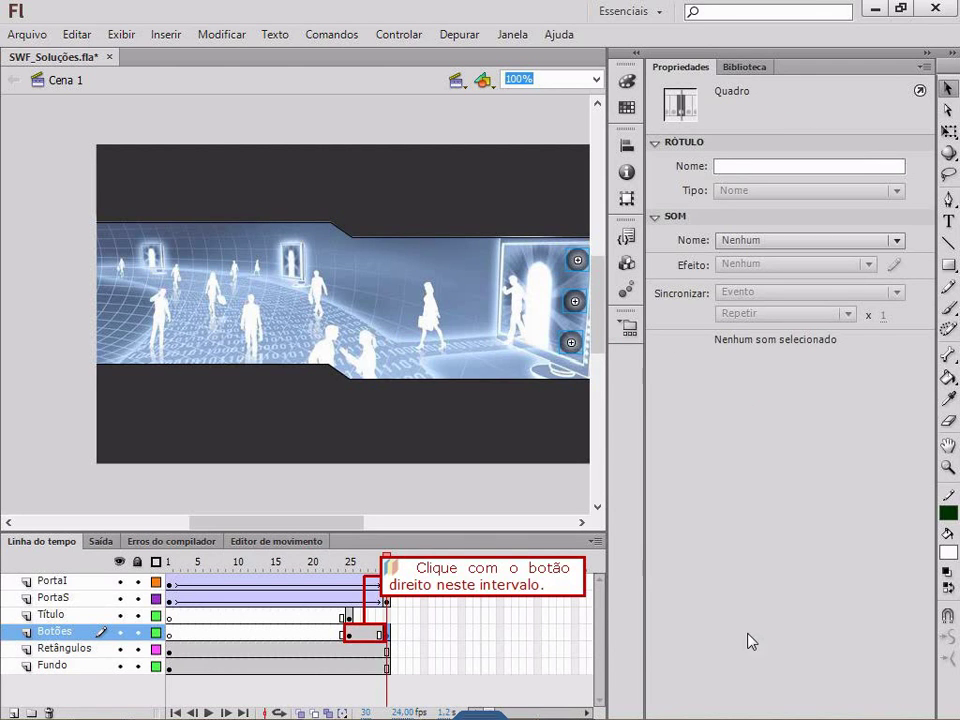
right_click(360, 636)
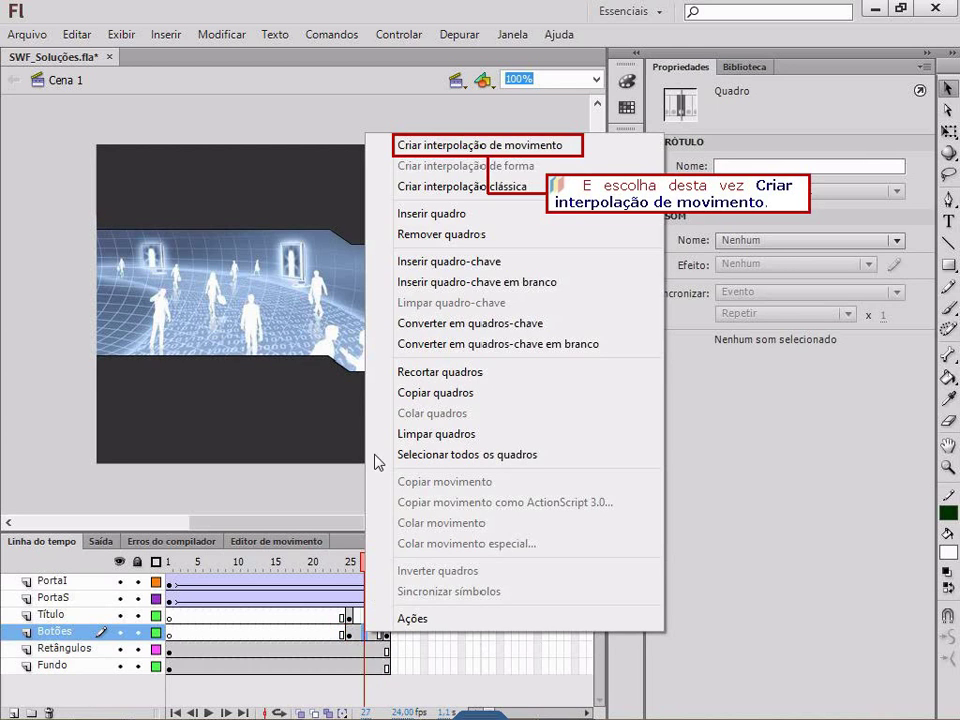
left_click(437, 147)
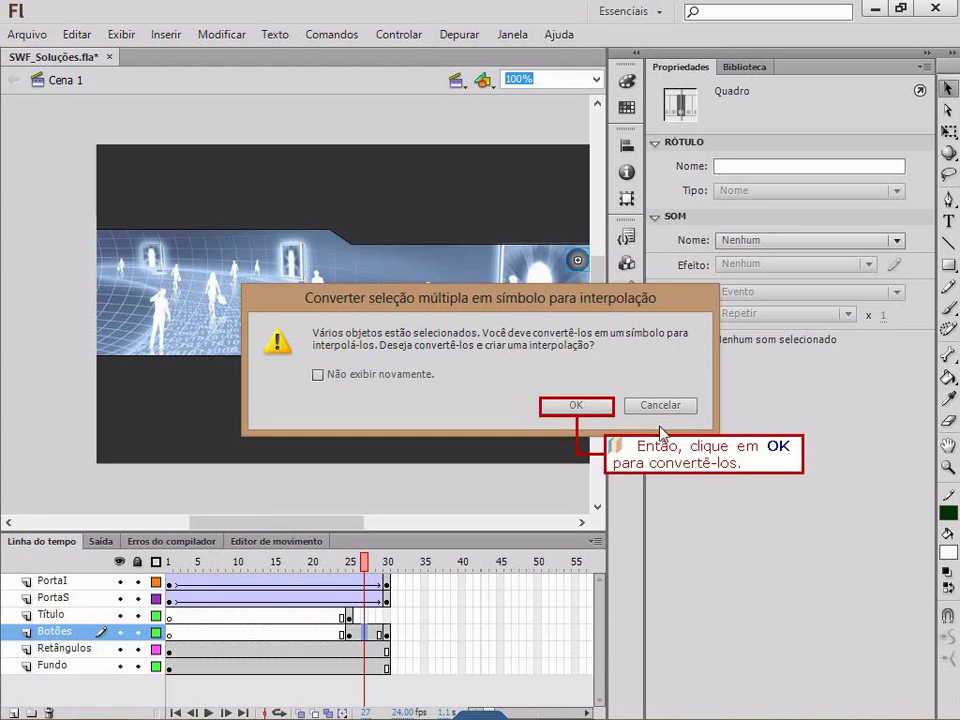
left_click(575, 405)
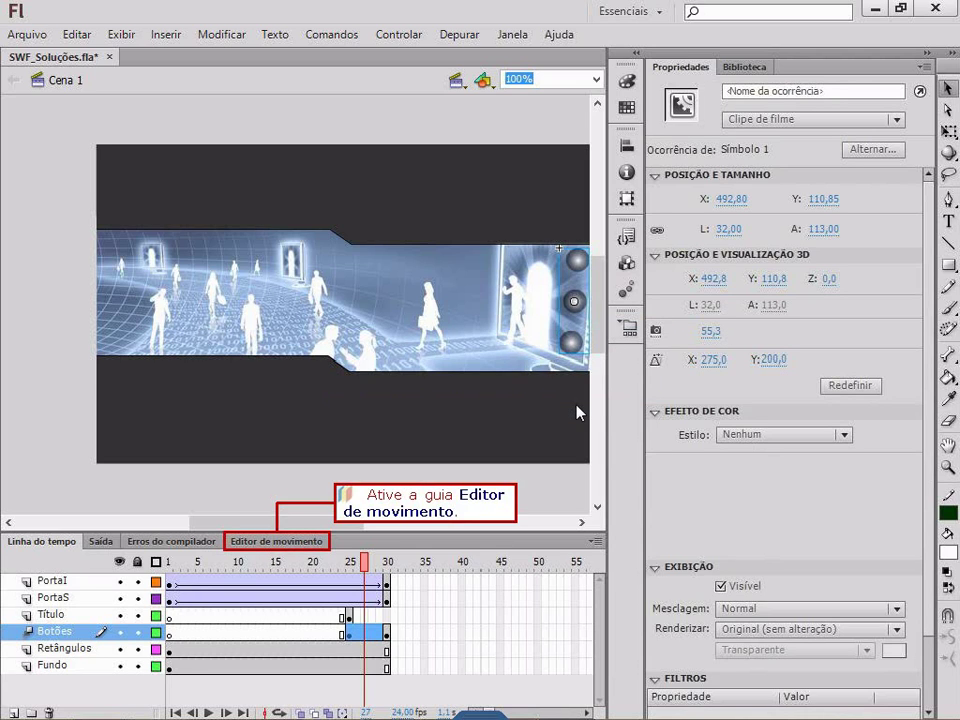
Add an Alfa color effect to the Botões motion tween in the motion editor and set its intensity to 0% at frame 25.
left_click(245, 543)
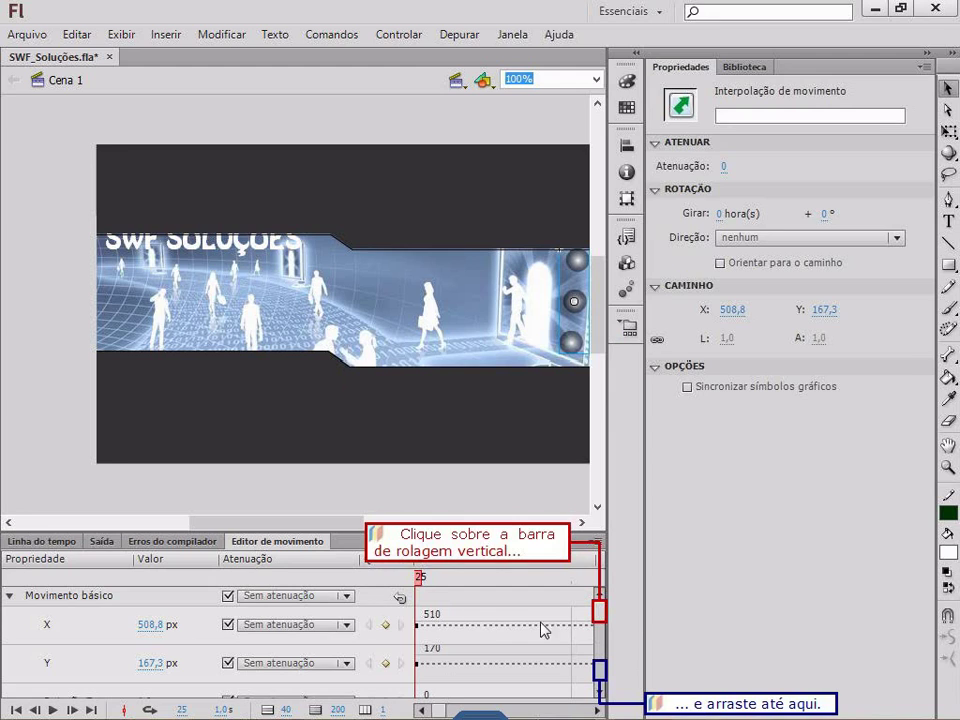
left_click_drag(600, 625, 600, 678)
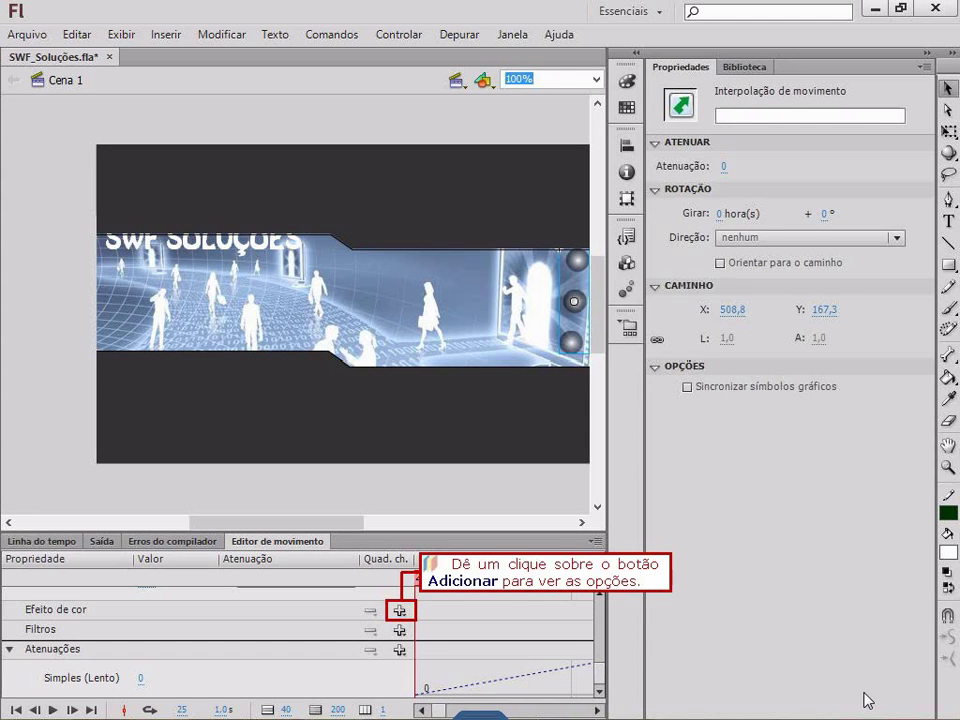
left_click(400, 611)
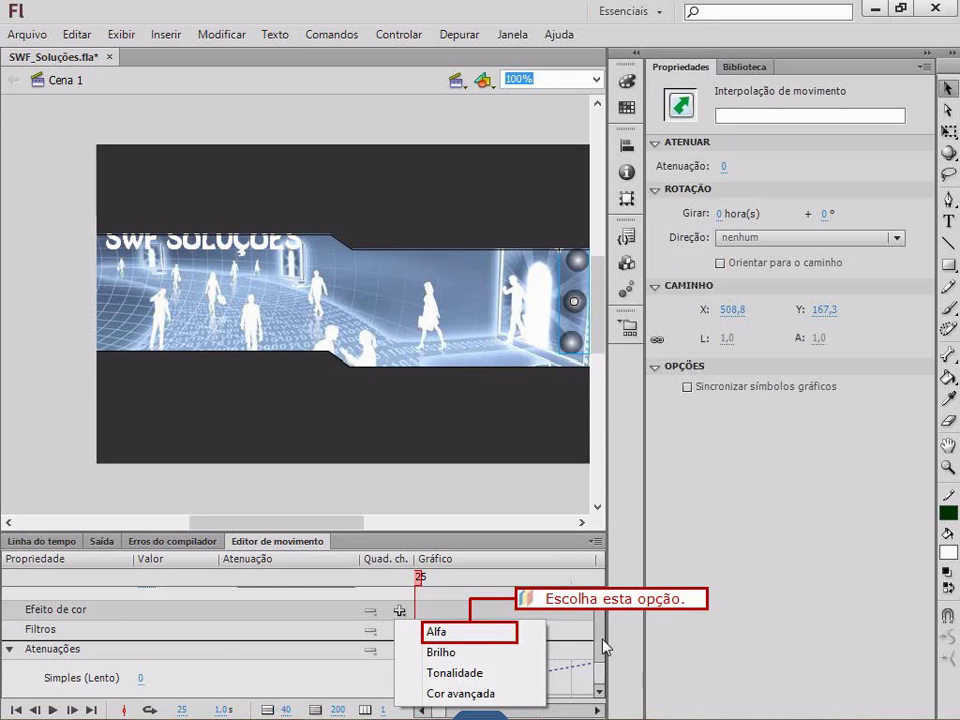
left_click(498, 633)
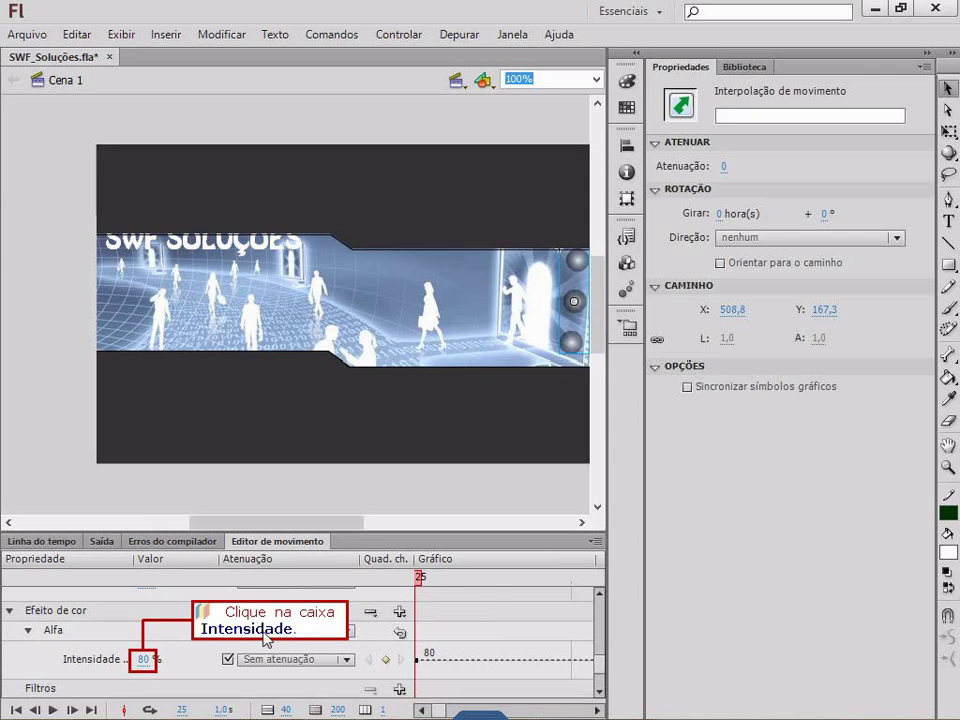
left_click(145, 657)
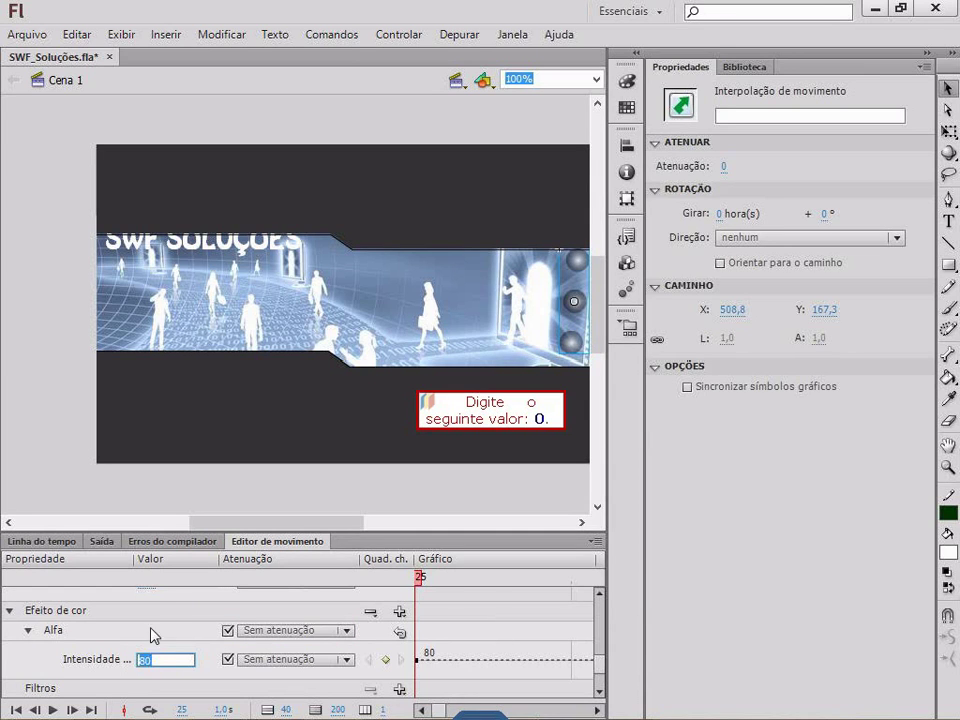
type("0")
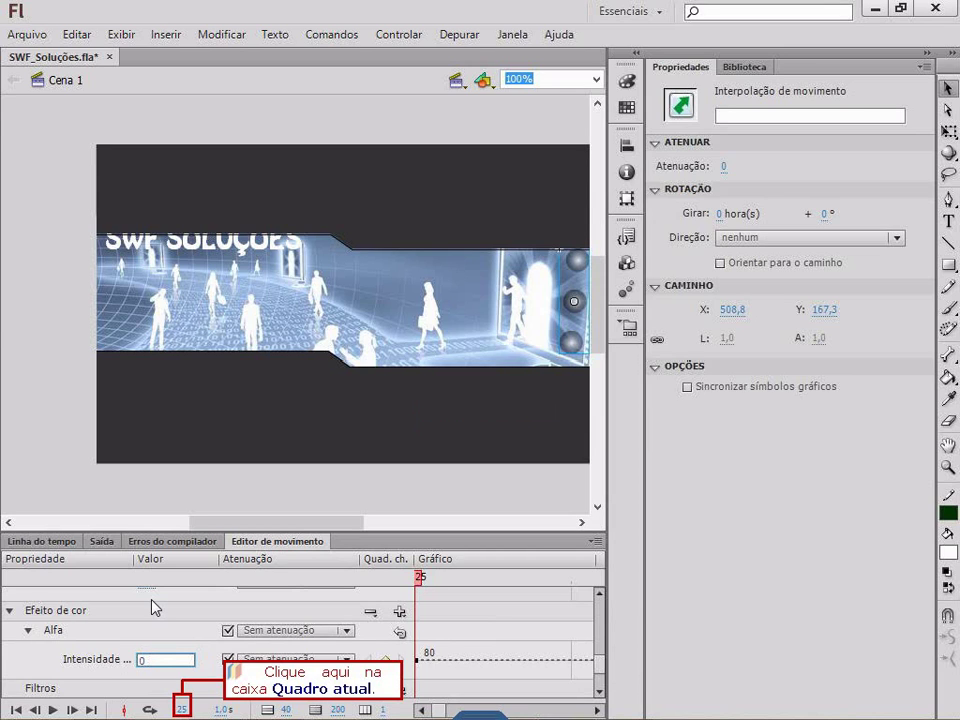
Set the Alfa intensity of the Botões tween to 80% at frame 30 and return to the timeline.
left_click(181, 710)
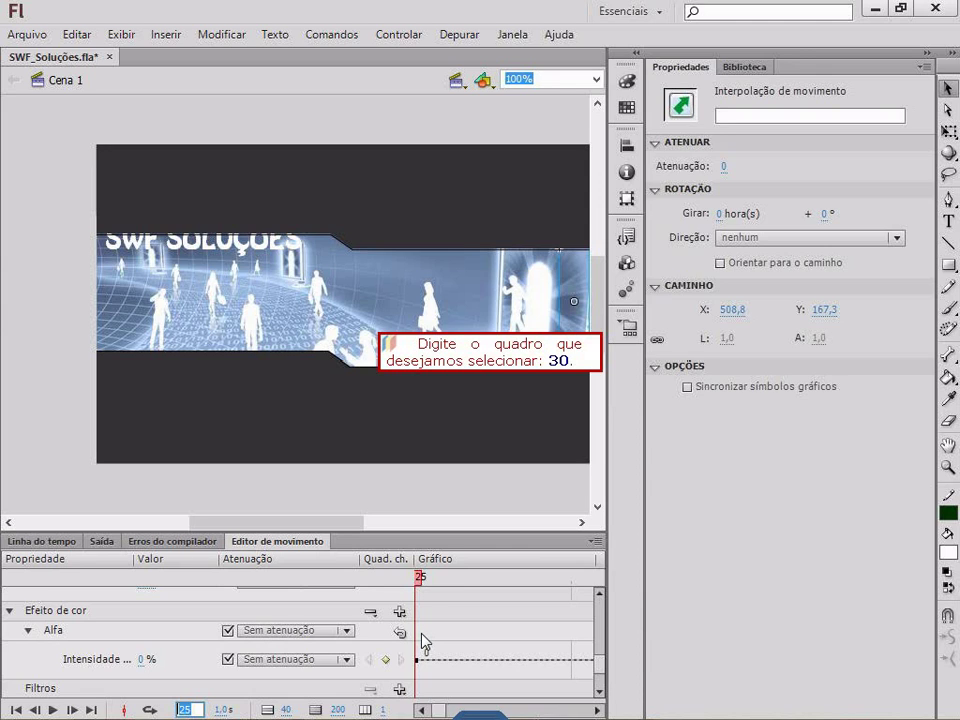
type("30")
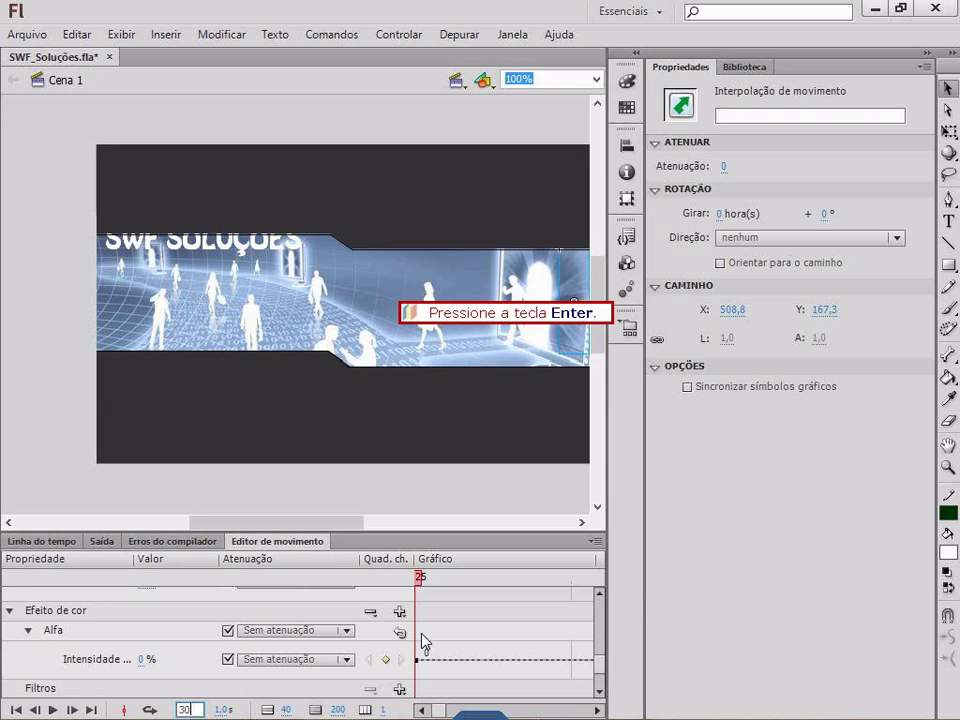
key("Return")
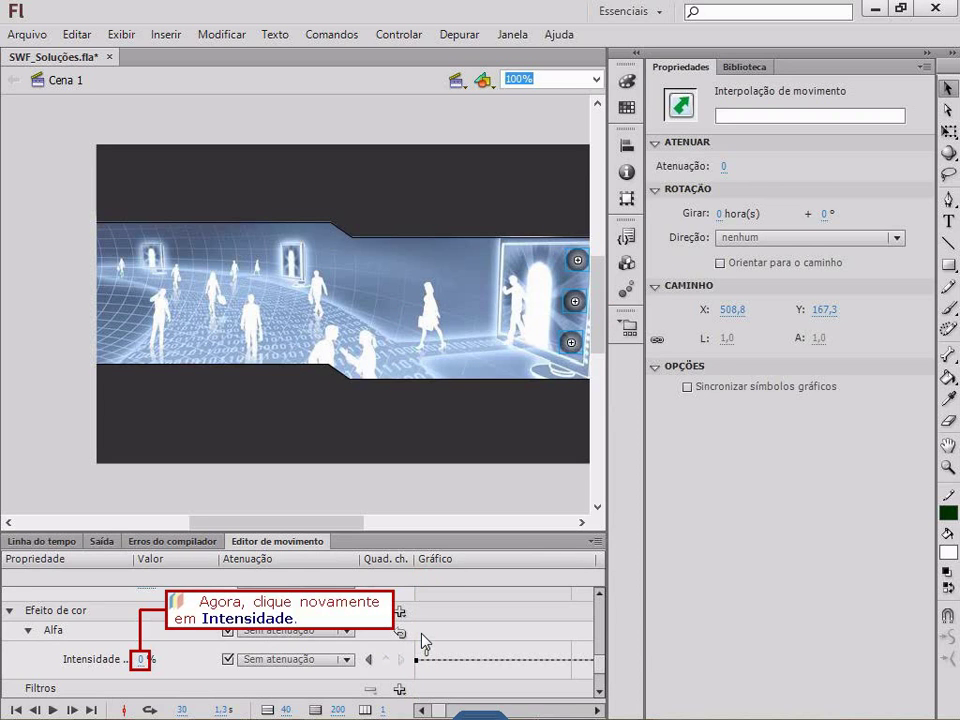
left_click(140, 660)
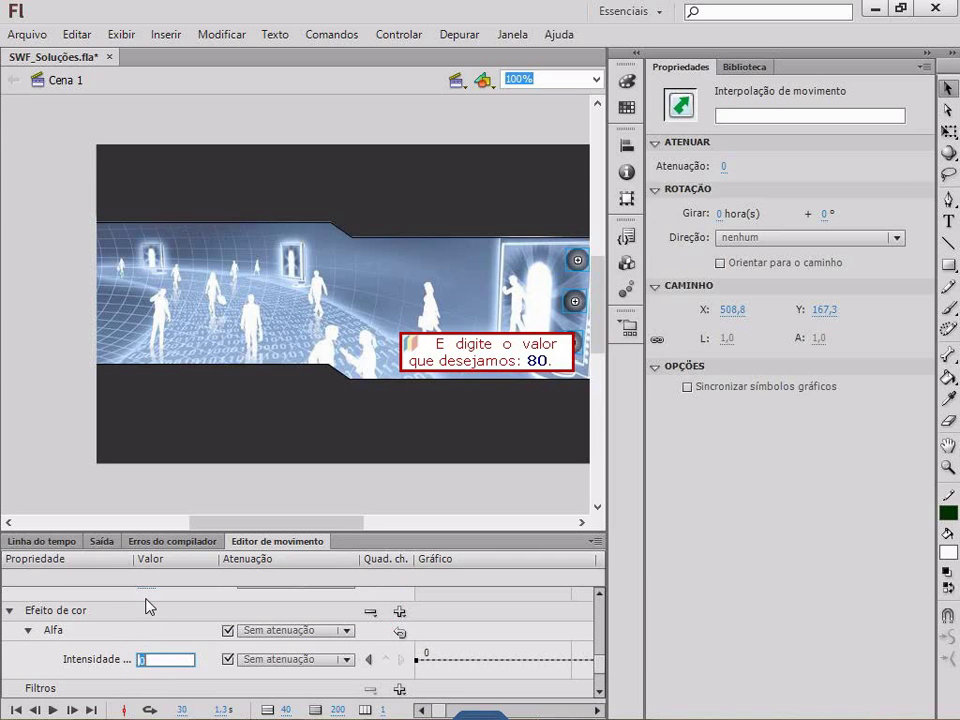
type("80")
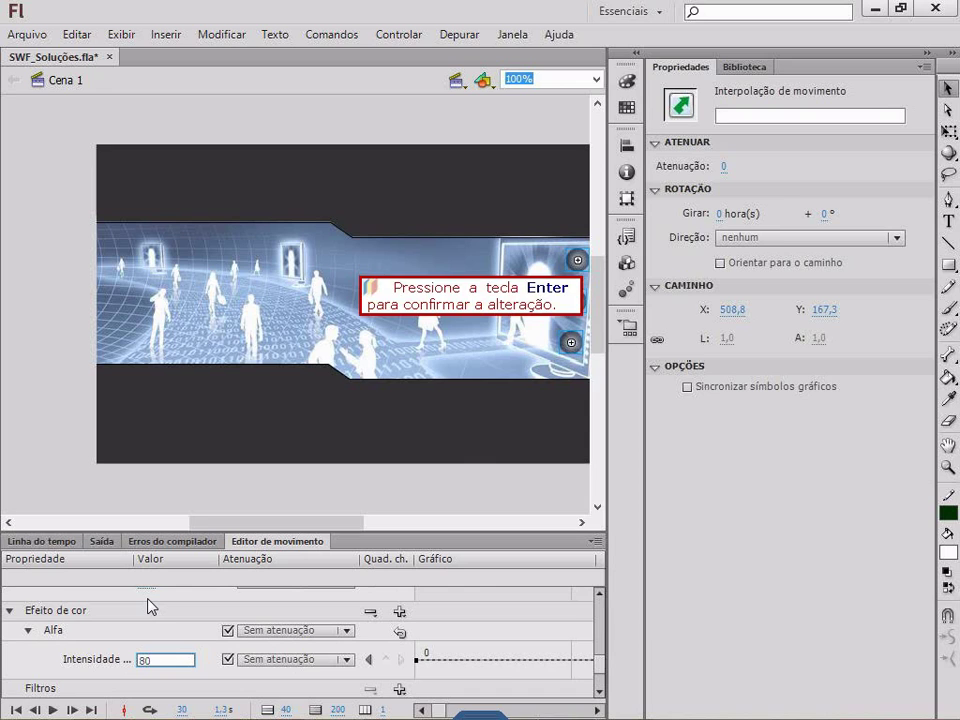
key("Return")
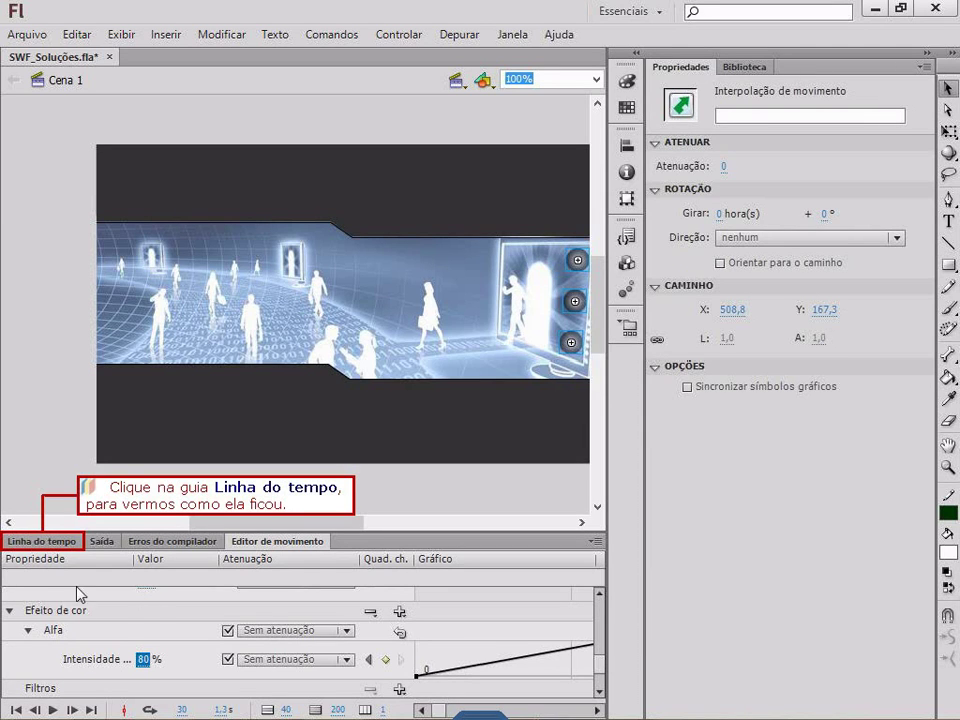
left_click(42, 542)
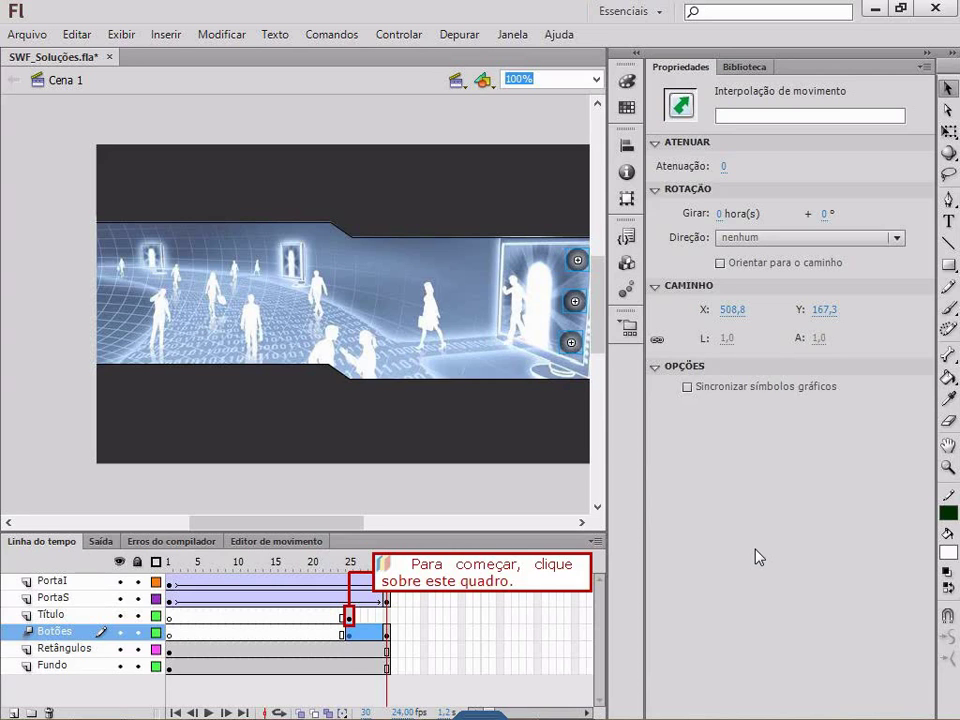
Apply the Alfa color effect to the title text at frame 25 of the Título layer and set it to 0%.
left_click(349, 617)
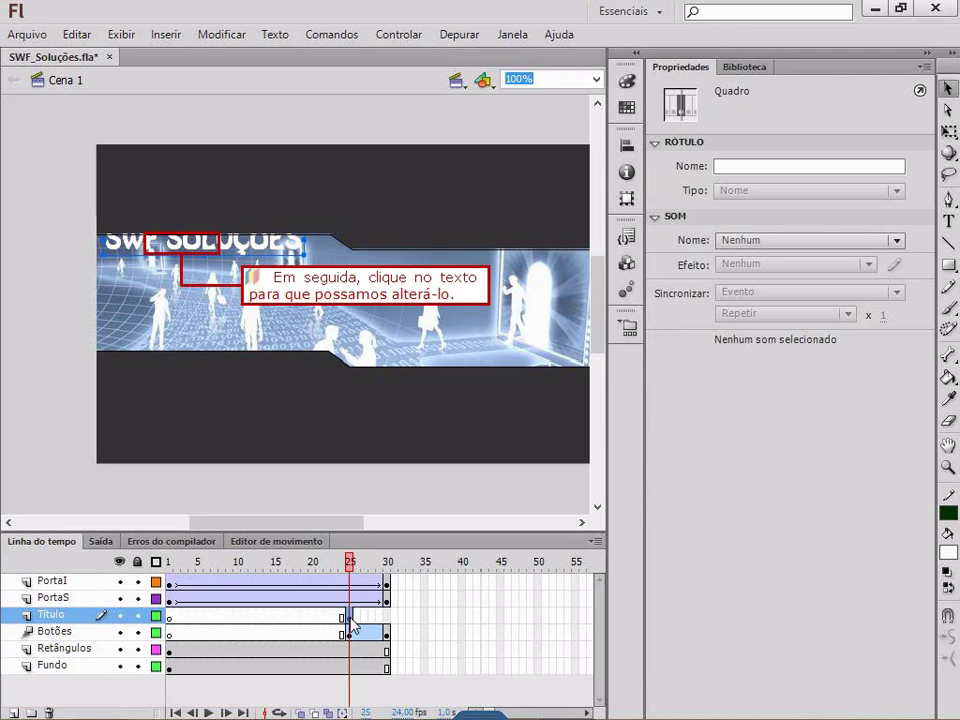
left_click(182, 252)
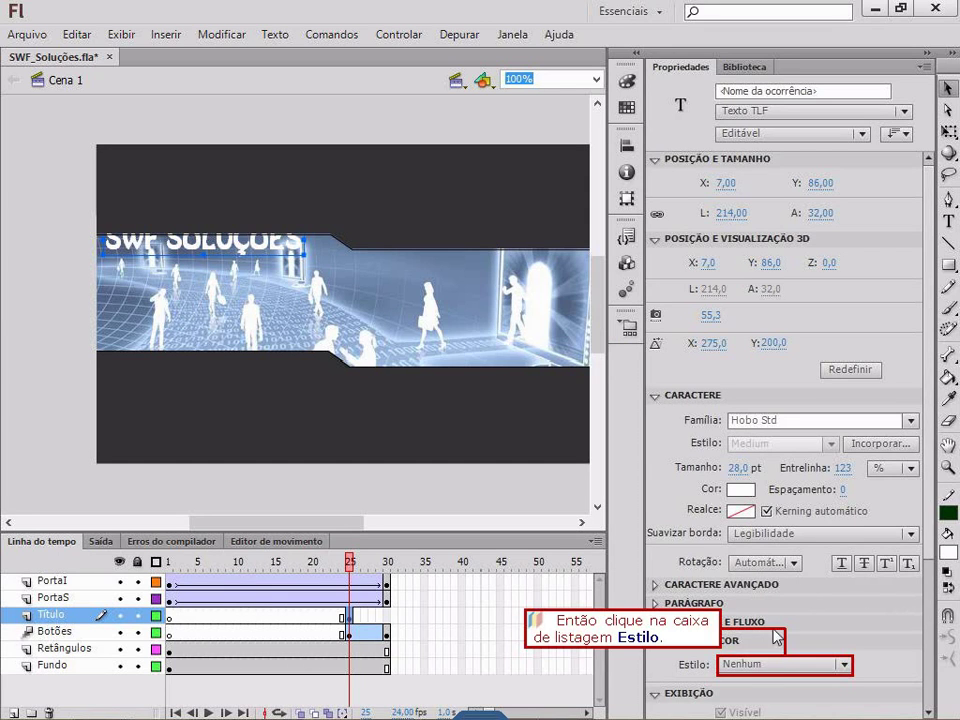
left_click(763, 665)
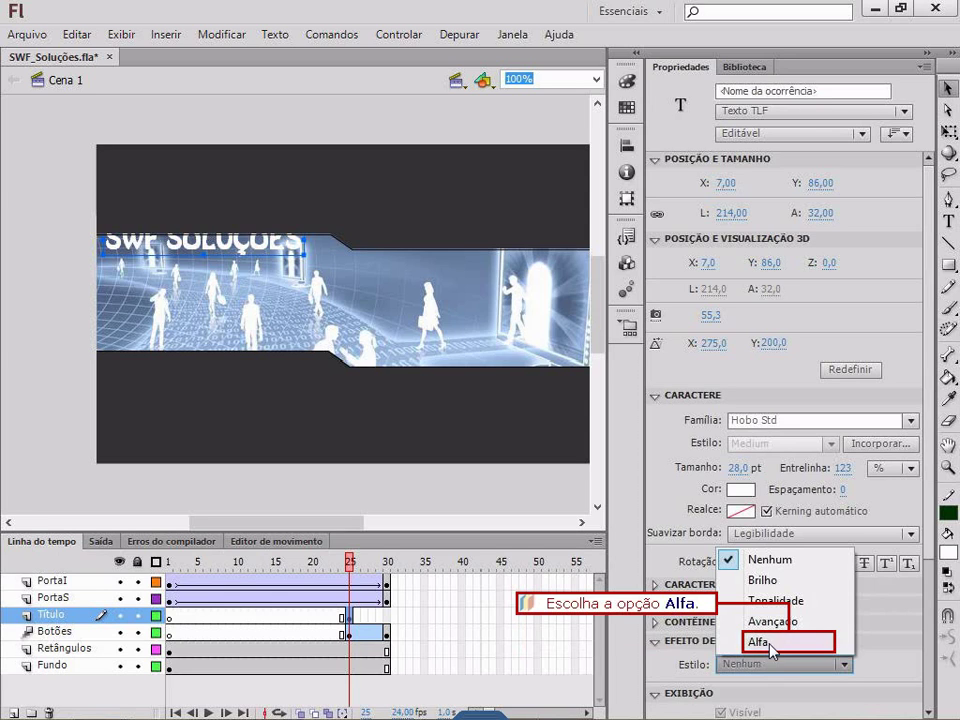
left_click(770, 642)
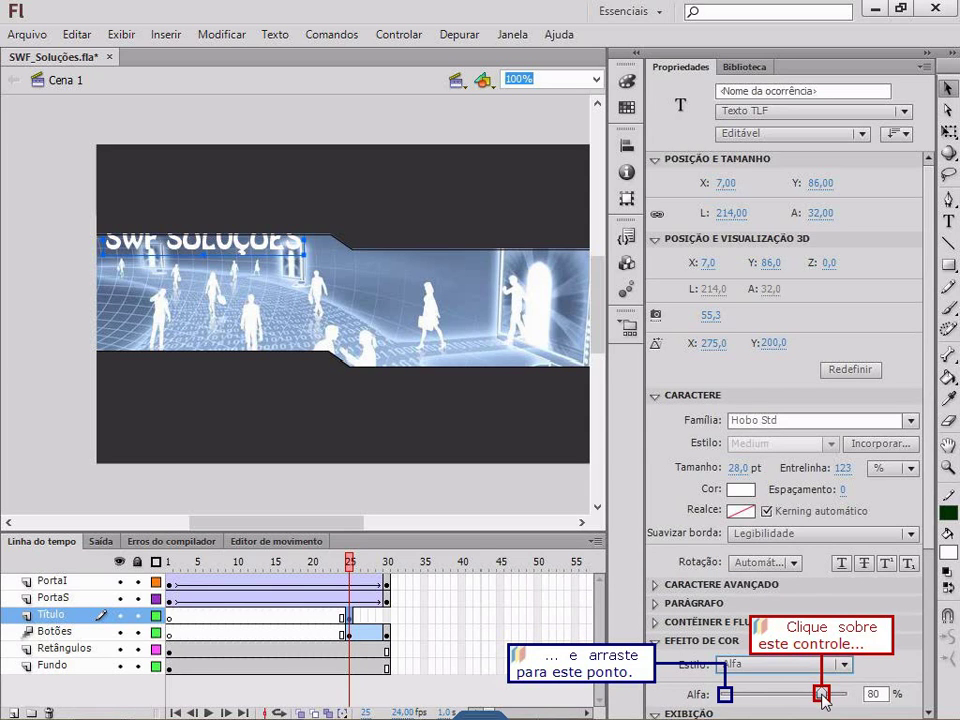
left_click(724, 694)
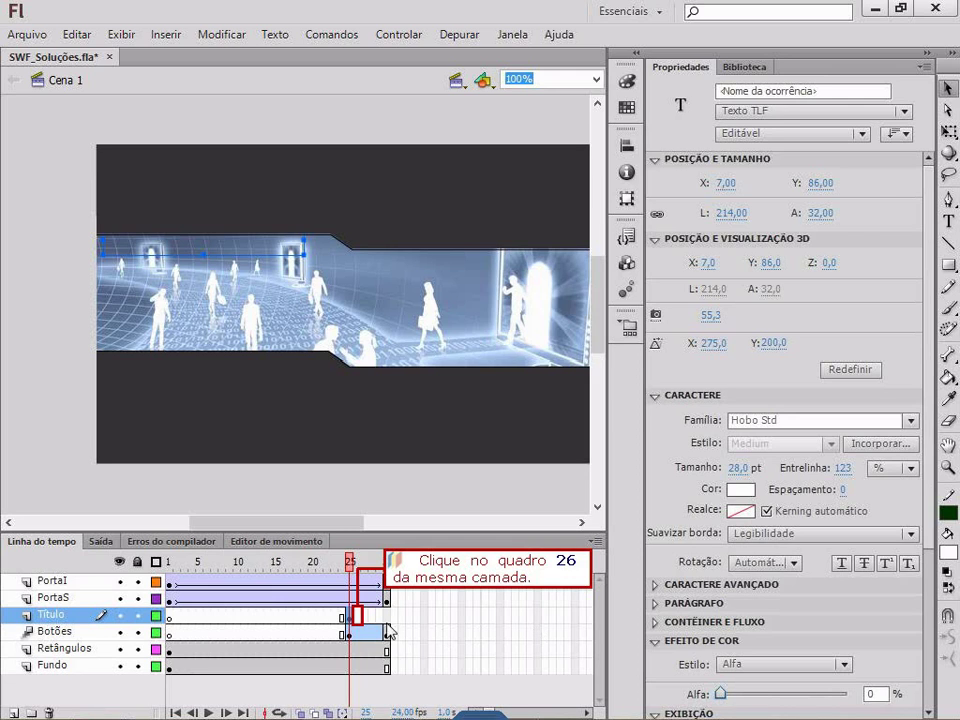
Insert a keyframe at frame 26 of the Título layer and raise the title text's Alfa slightly above fully transparent.
left_click(357, 618)
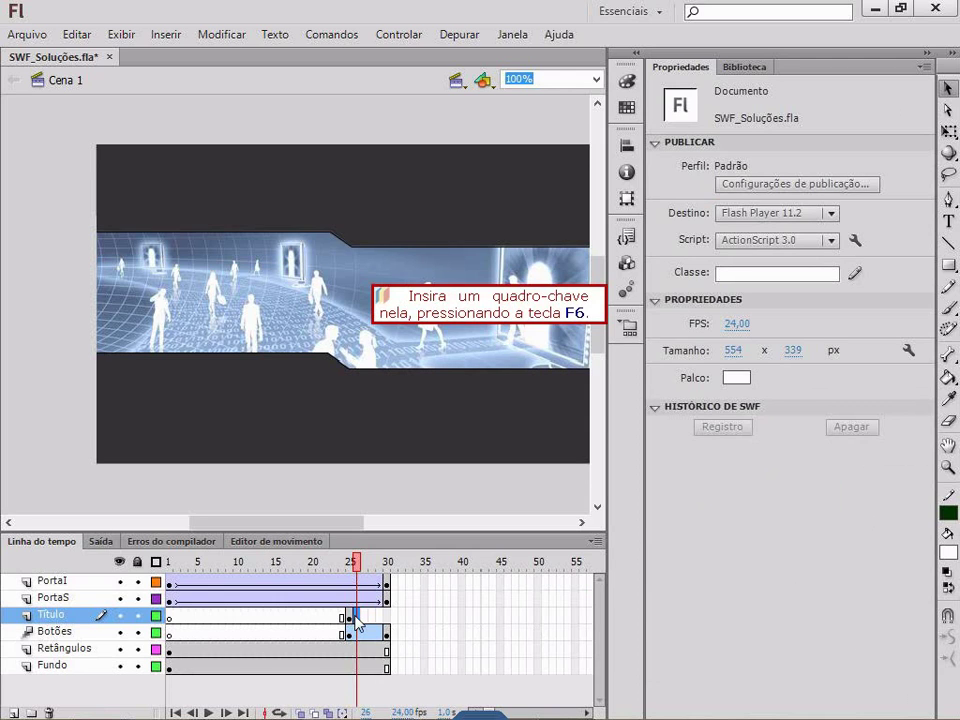
key("F6")
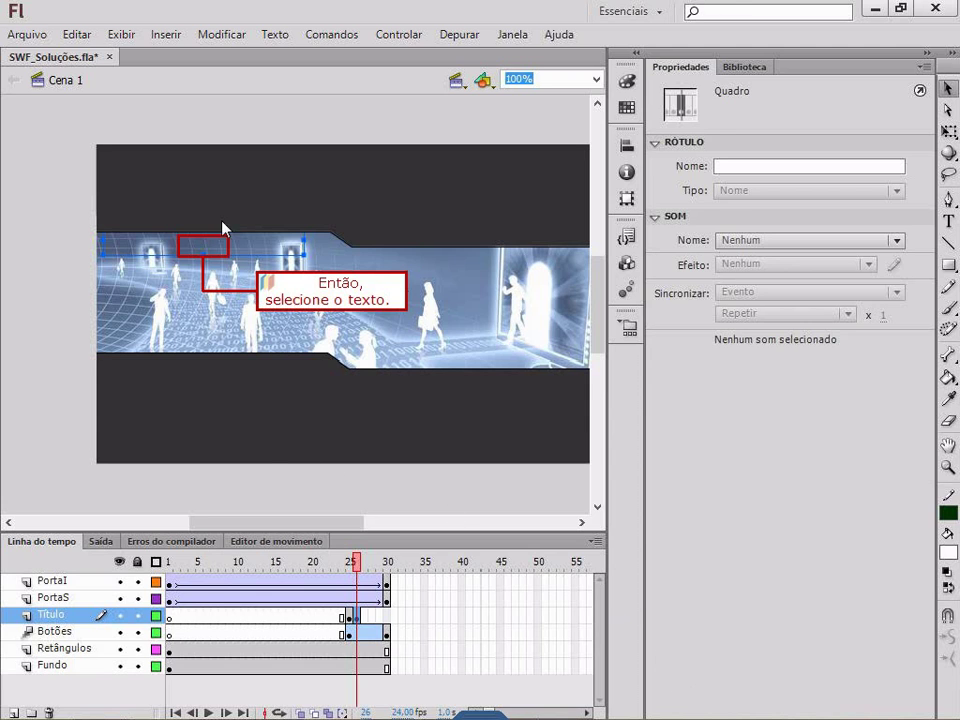
left_click(197, 253)
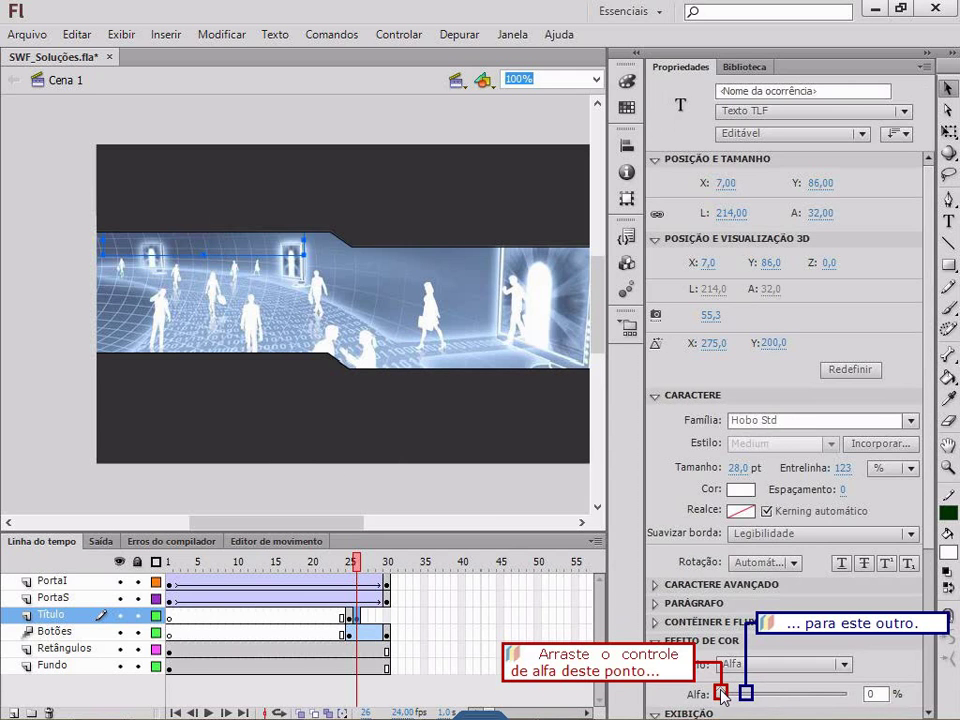
left_click_drag(721, 693, 752, 694)
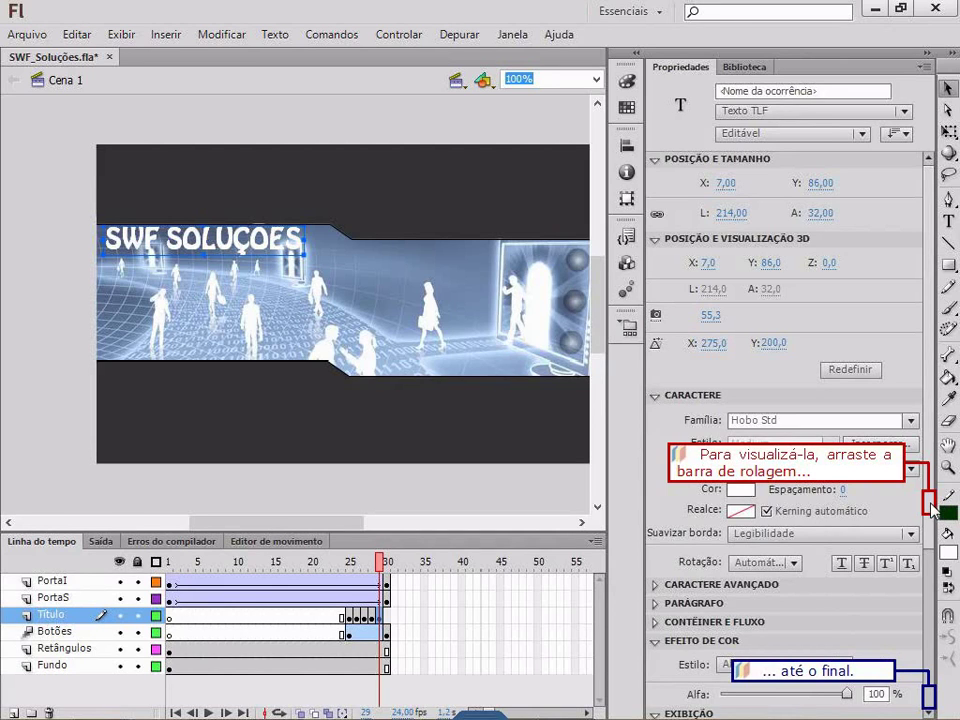
Set the title text at frame 29 to the Multiplicar blend mode and fill it with the gray #666666.
left_click_drag(930, 508, 930, 708)
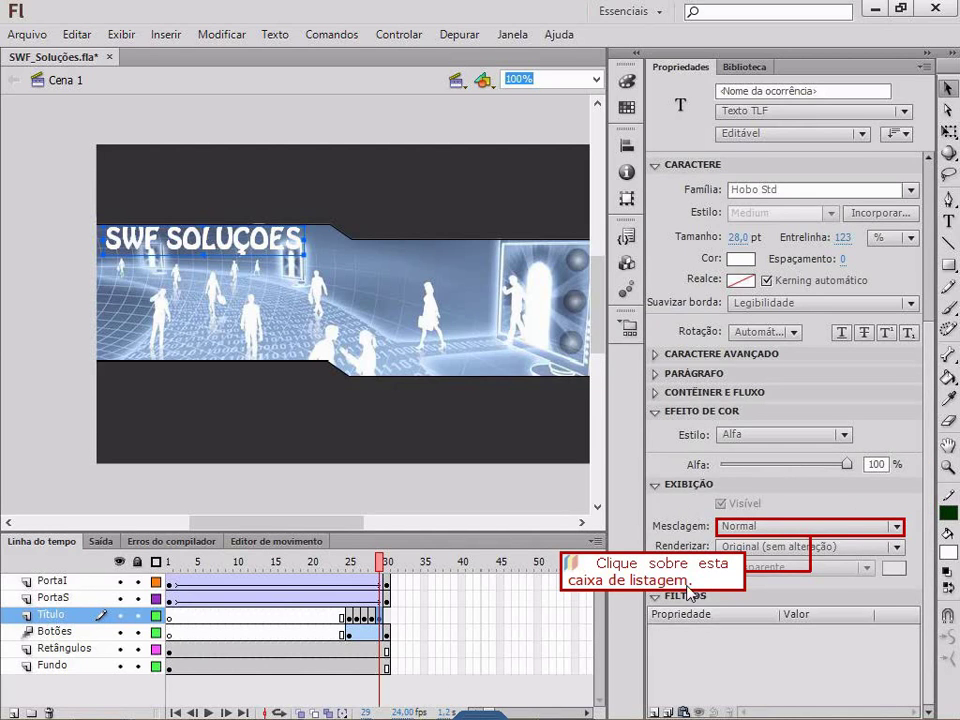
left_click(898, 527)
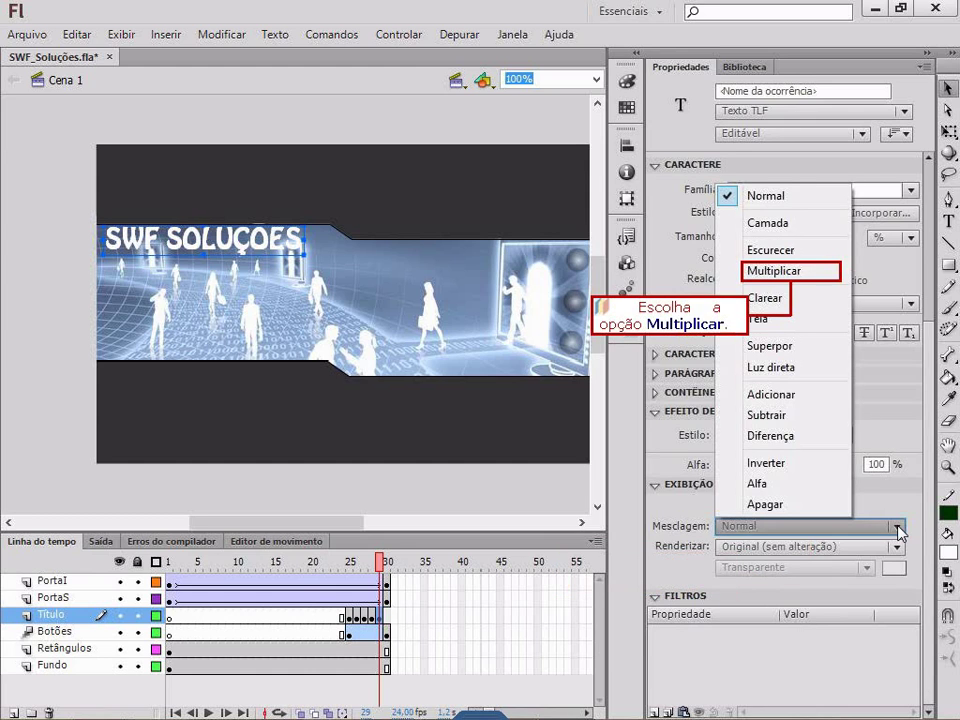
left_click(776, 271)
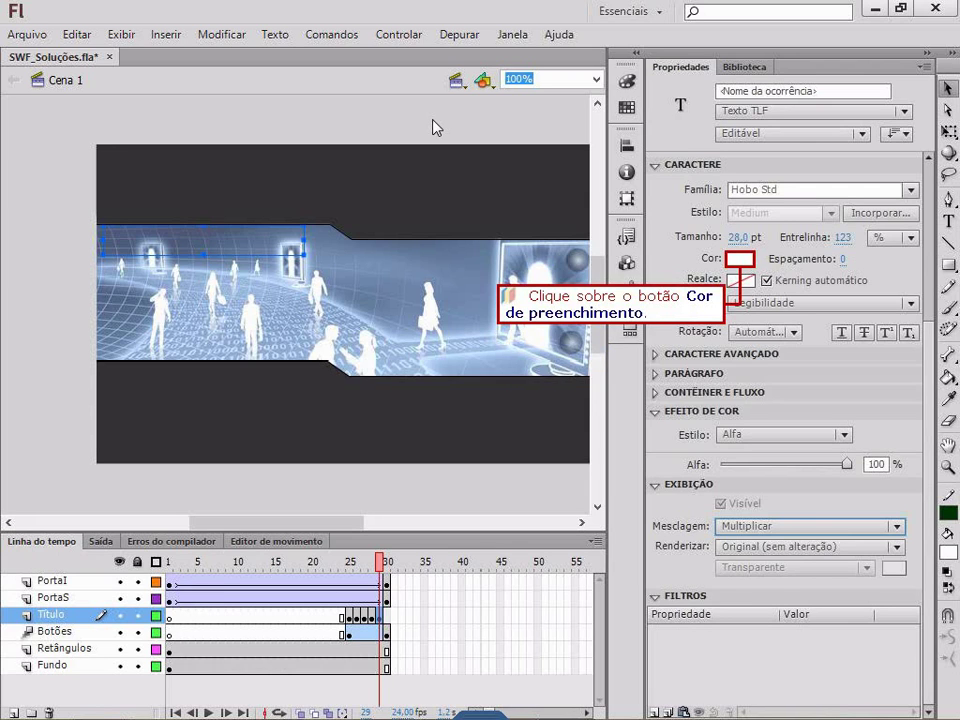
left_click(739, 259)
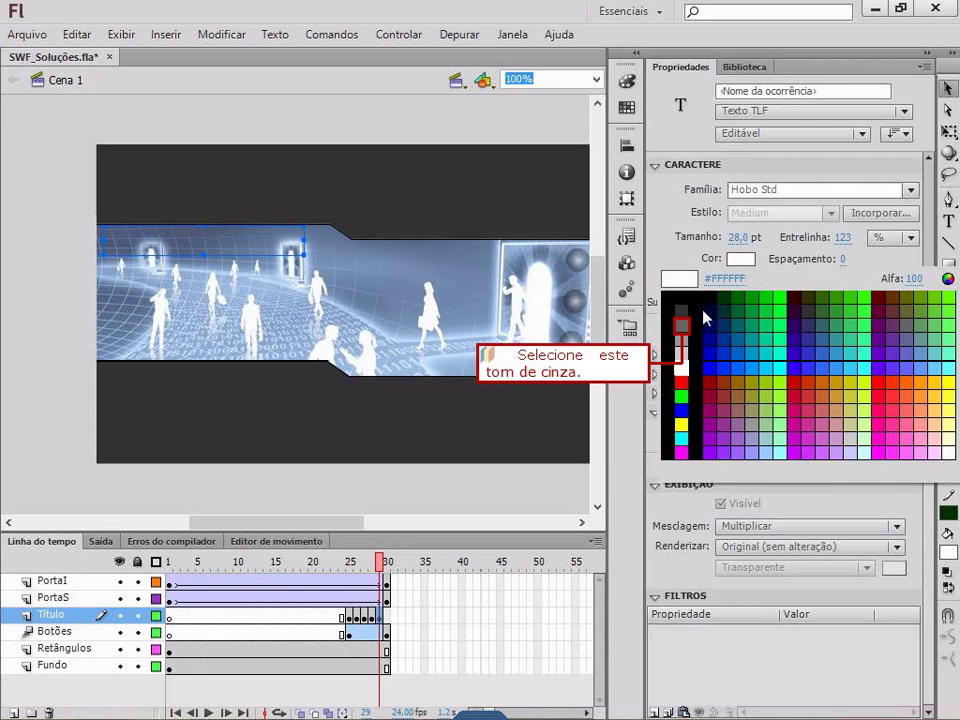
left_click(682, 327)
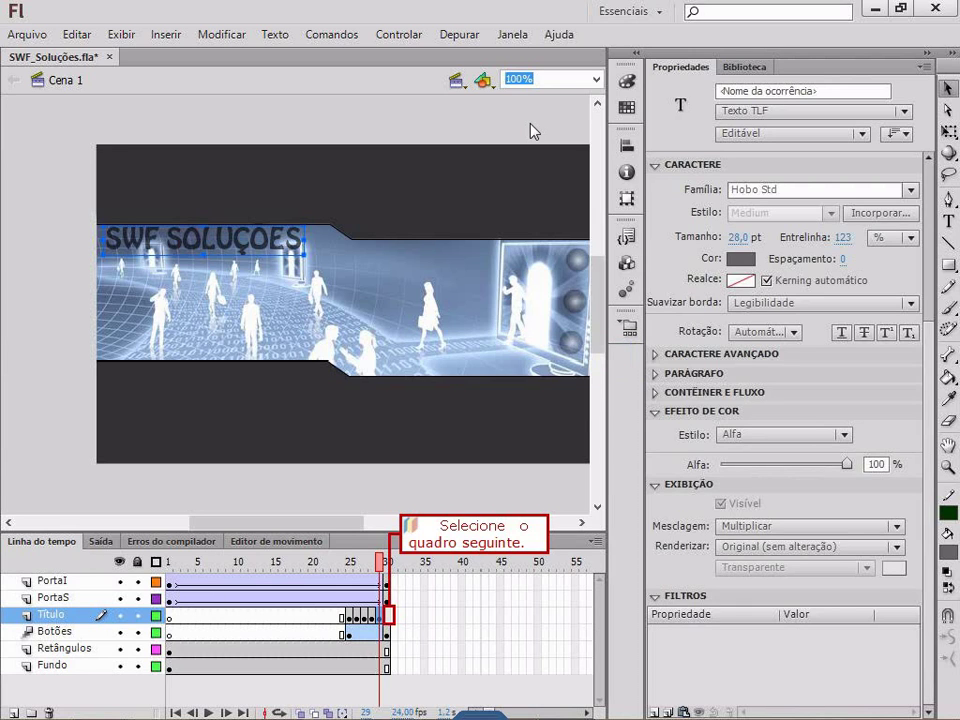
Insert a keyframe at frame 30 of the Título layer and set the title text's fill color to white.
left_click(388, 615)
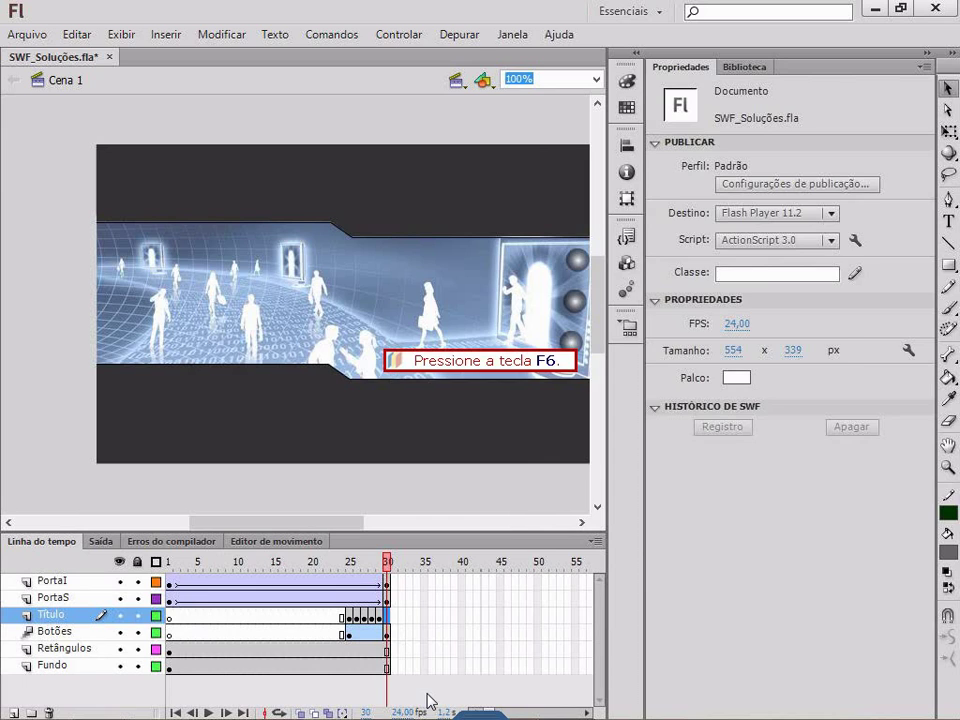
key("F6")
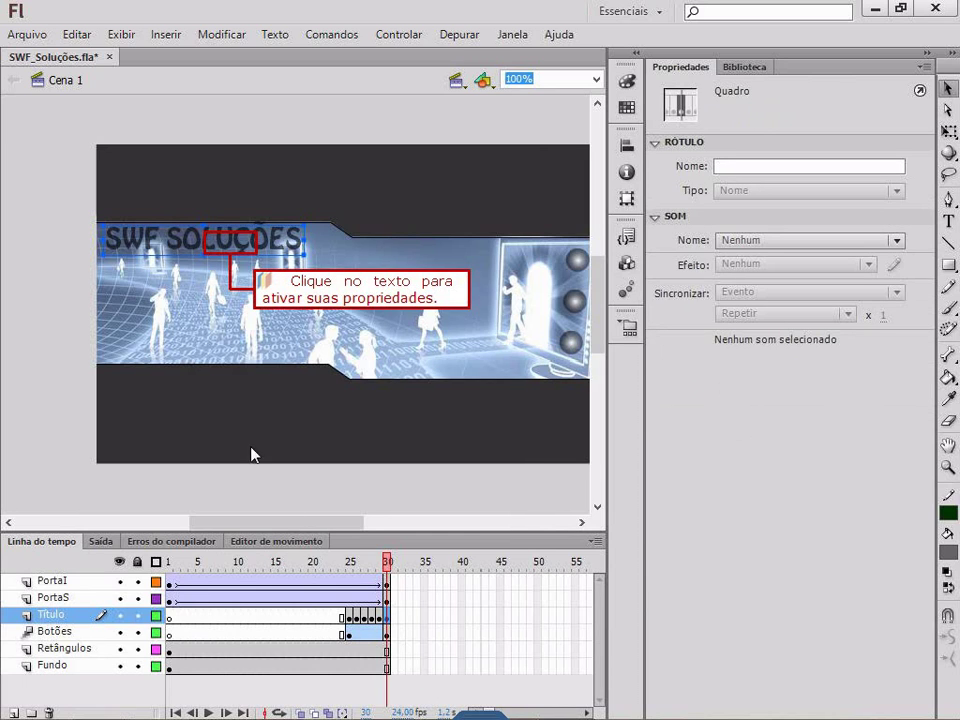
left_click(226, 250)
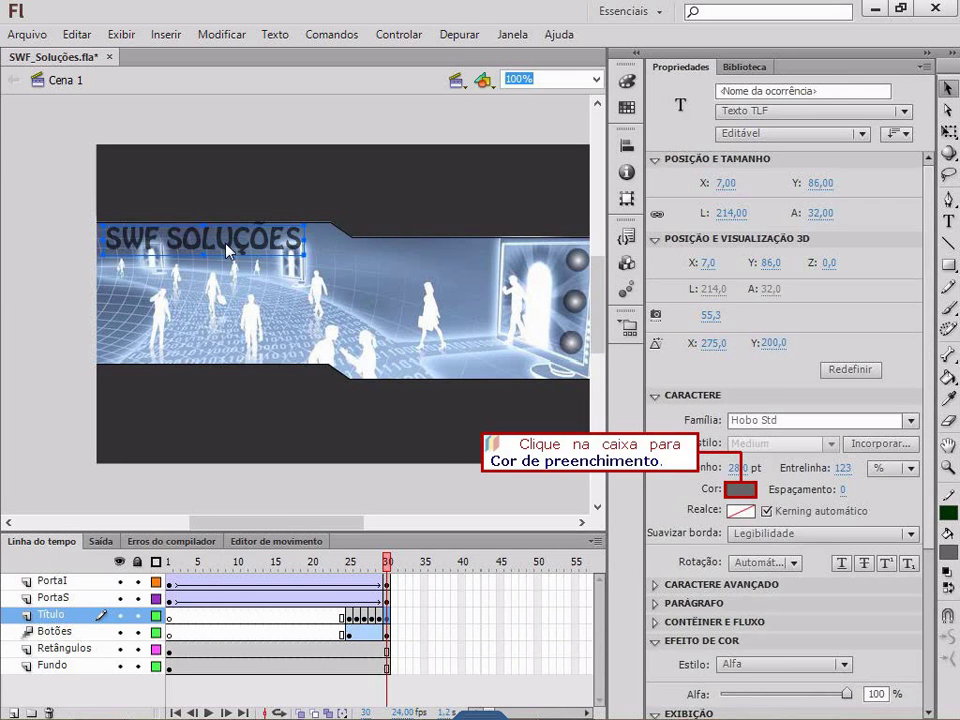
left_click(740, 490)
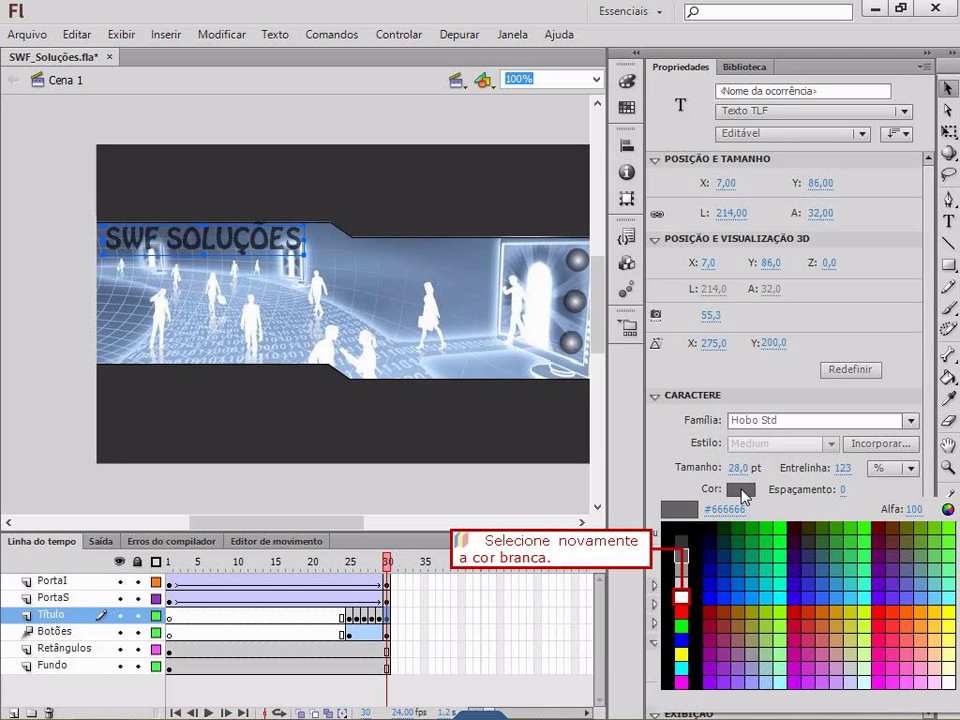
left_click(682, 599)
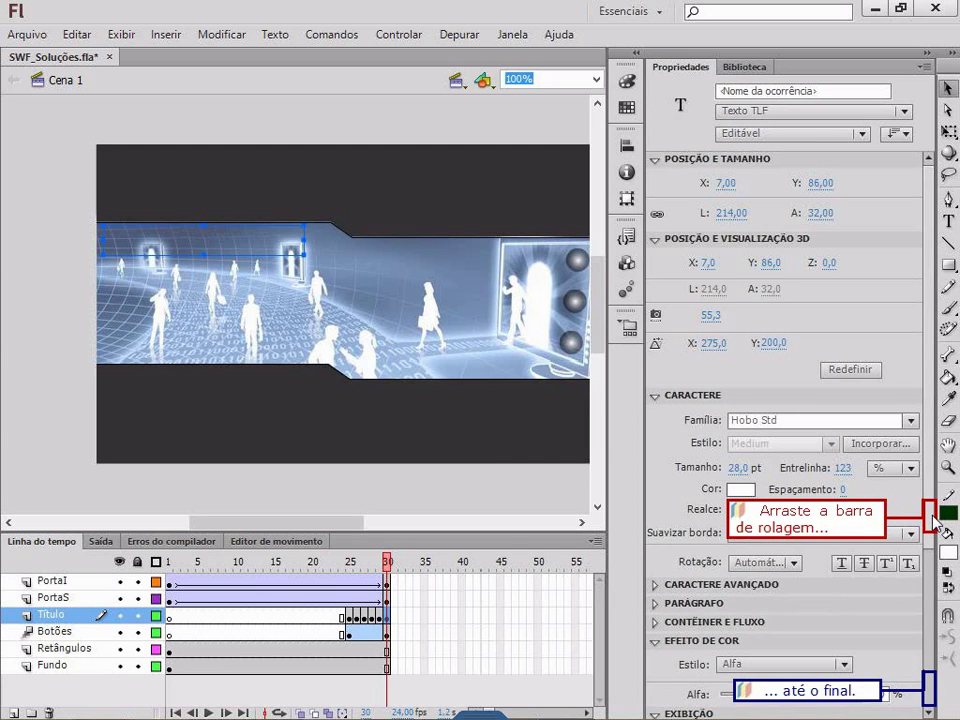
Change the title text's blend mode at frame 30 to Superpor.
left_click_drag(931, 592, 931, 690)
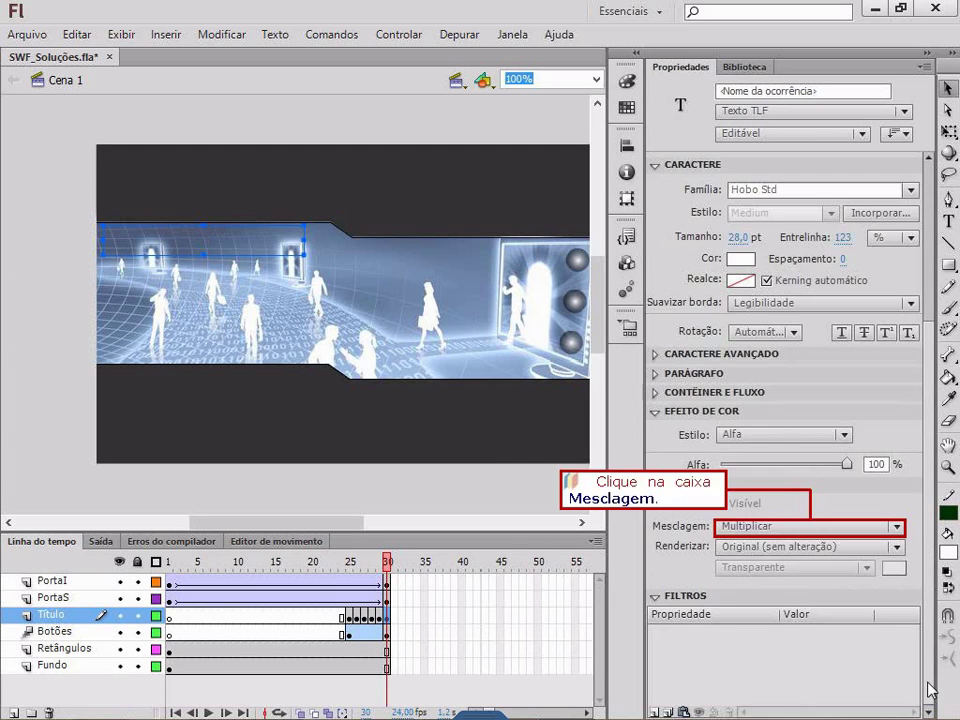
left_click(897, 529)
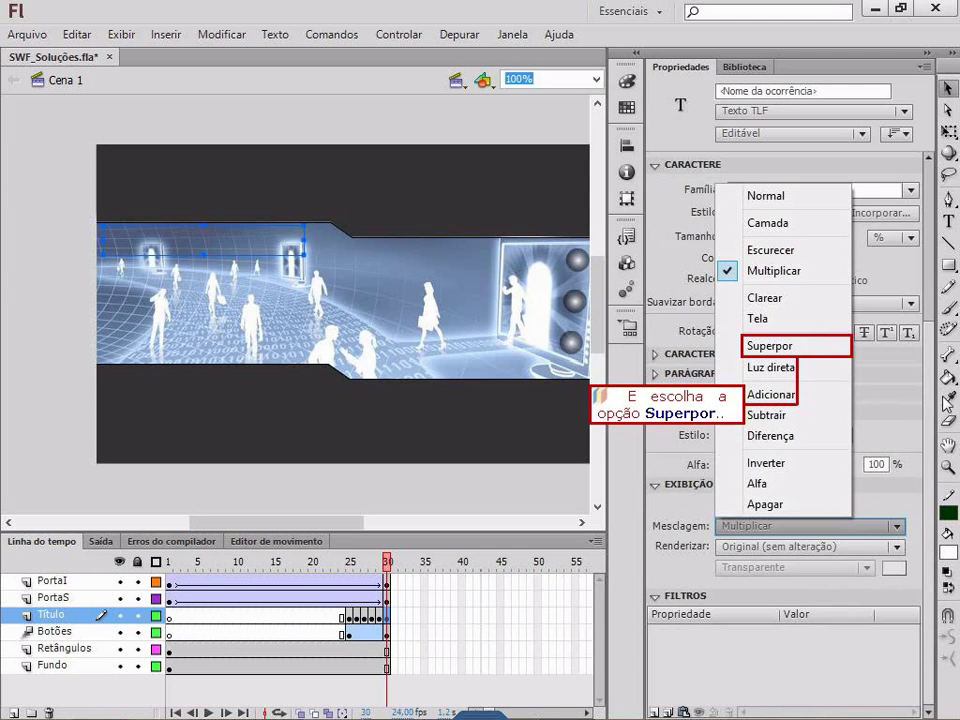
left_click(797, 345)
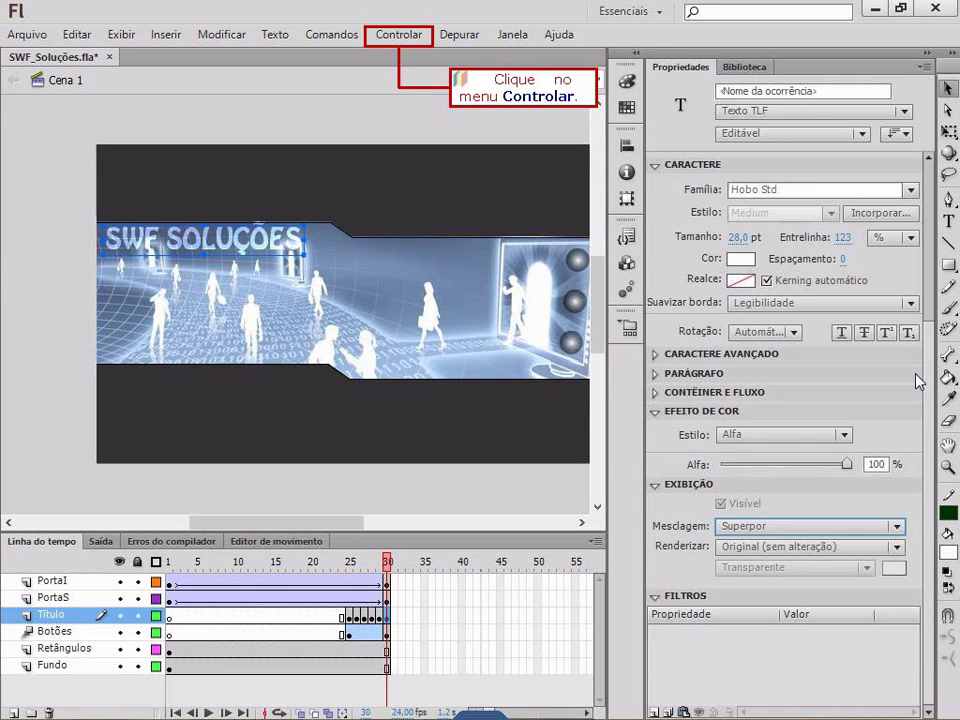
Test the movie to review the full animation, close the preview window and return to the timeline.
left_click(389, 38)
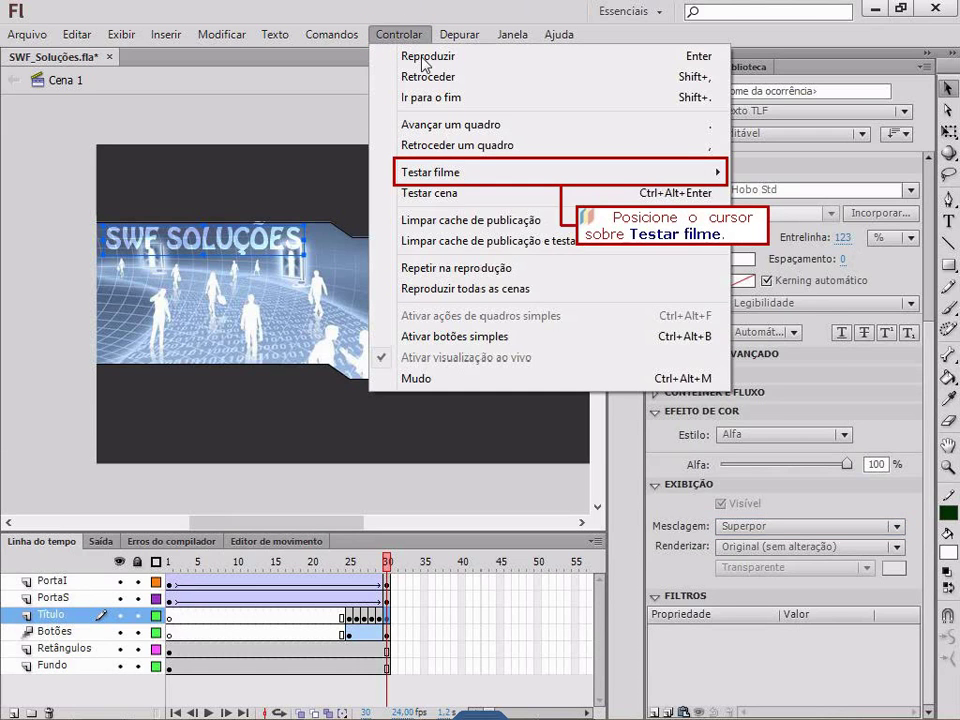
mouse_move(697, 178)
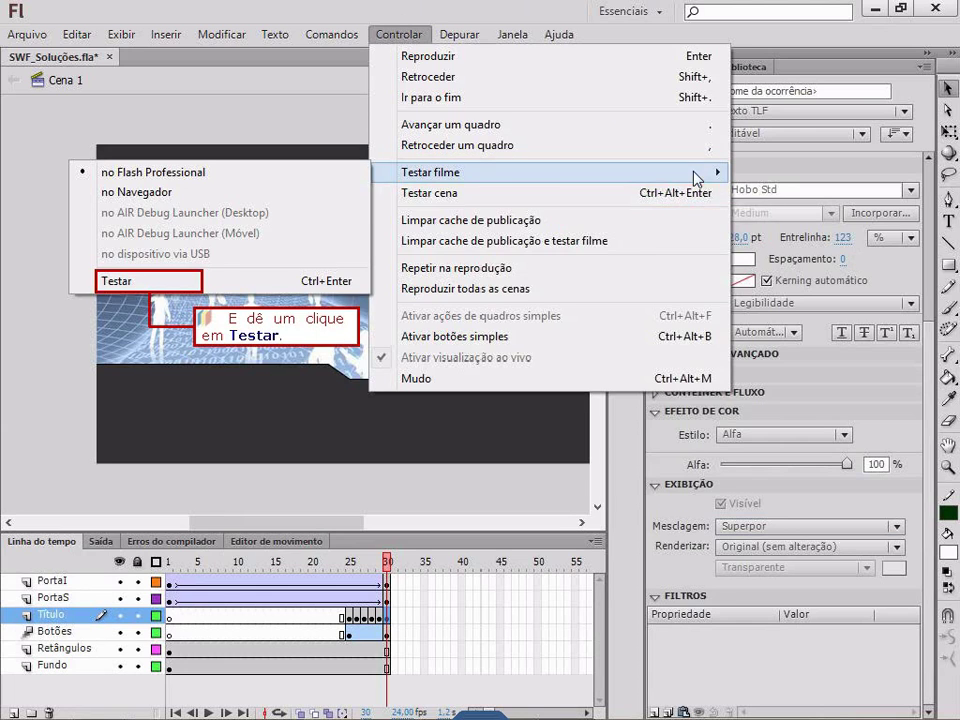
left_click(132, 281)
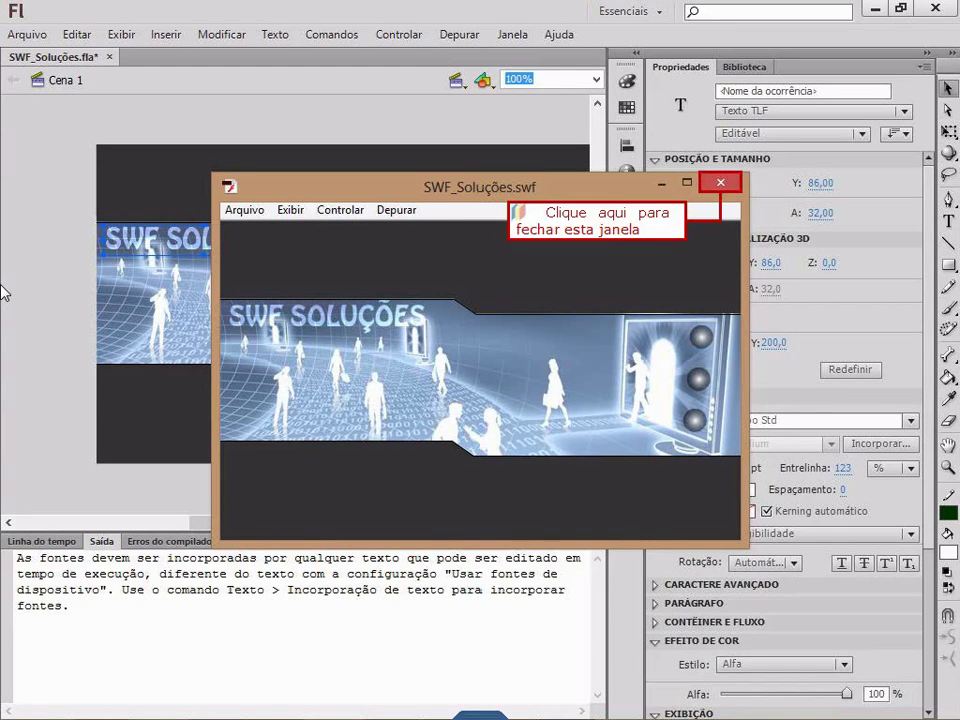
left_click(720, 183)
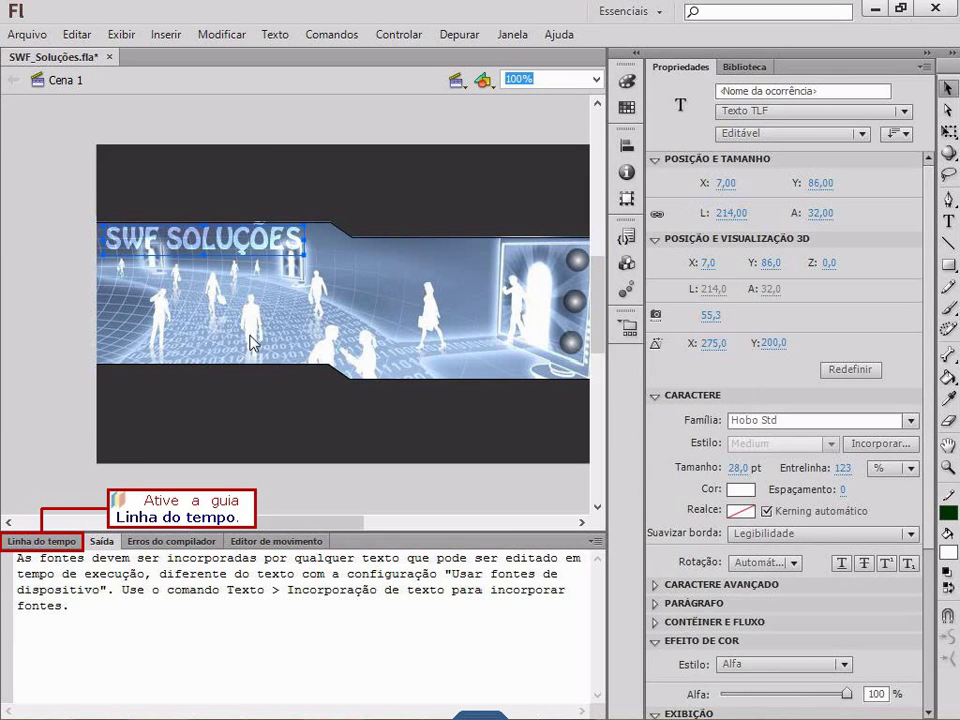
left_click(45, 545)
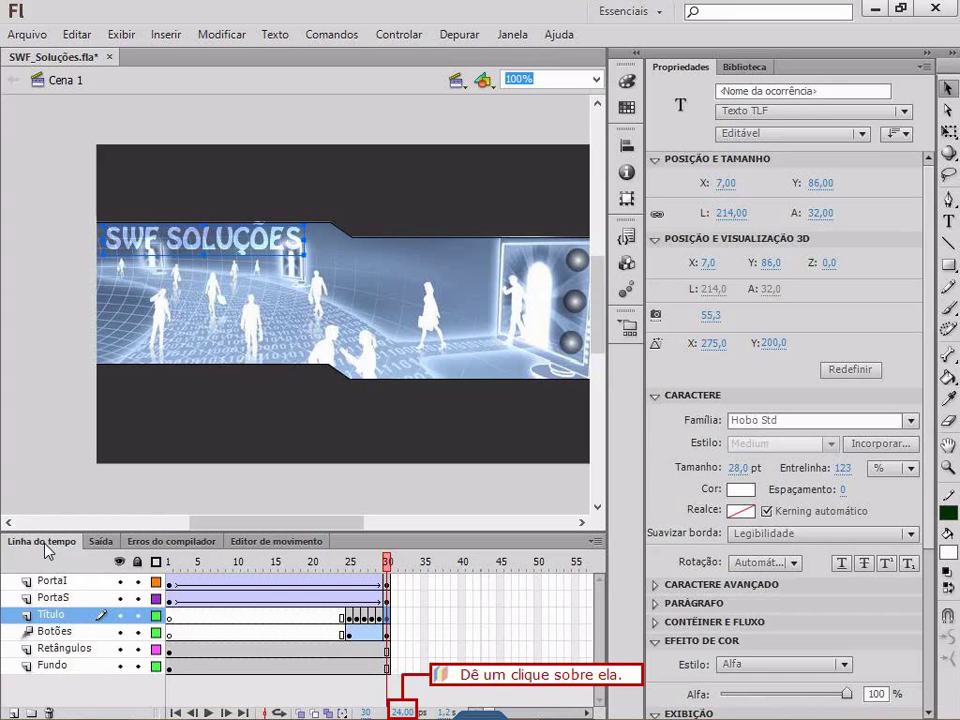
Set the document's frame rate to 12 fps.
left_click(402, 712)
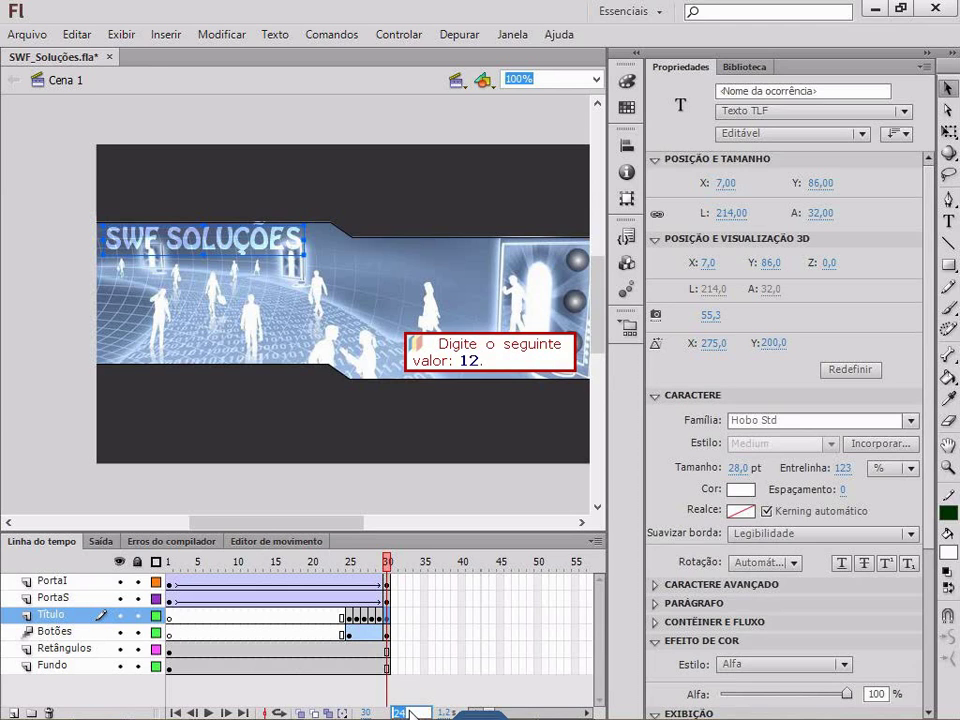
type("12")
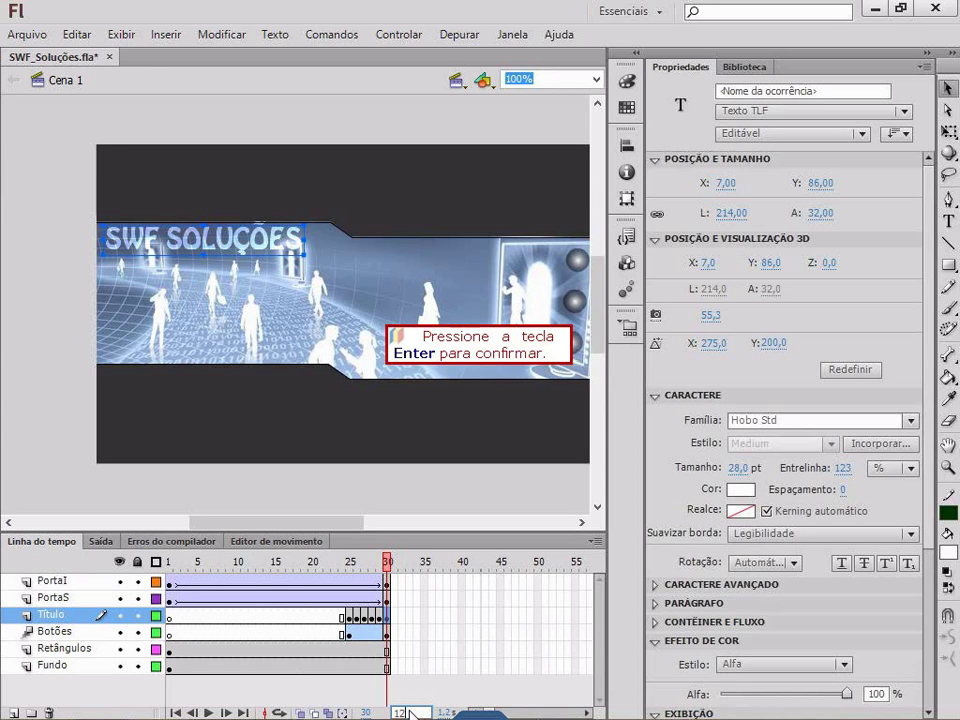
key("Return")
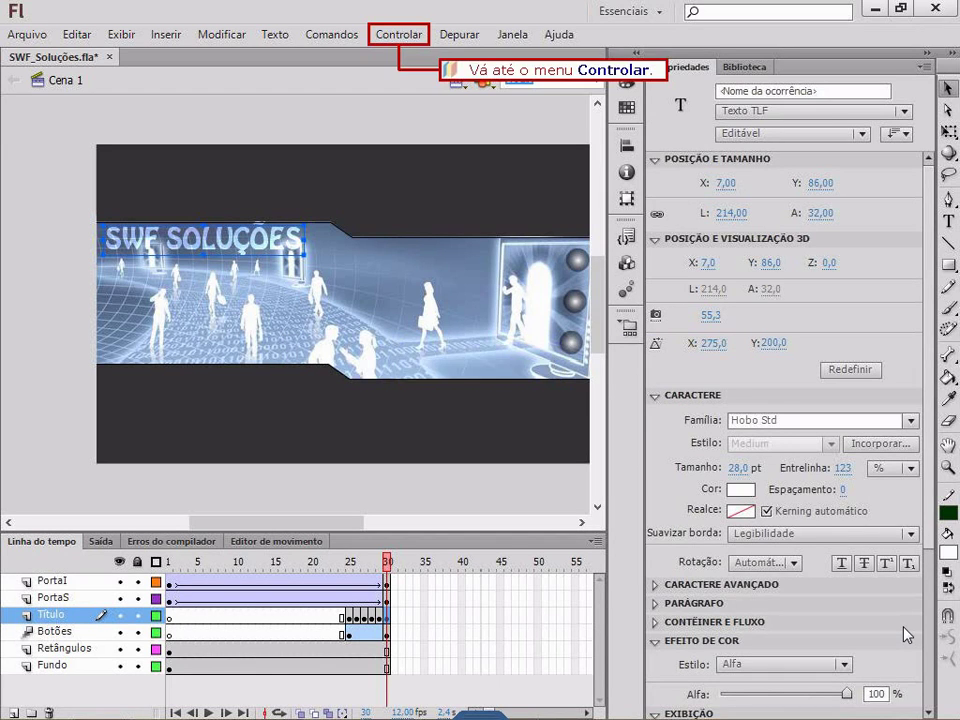
Test the movie at the new frame rate, close the preview window and save SWF_Soluções.fla.
left_click(392, 34)
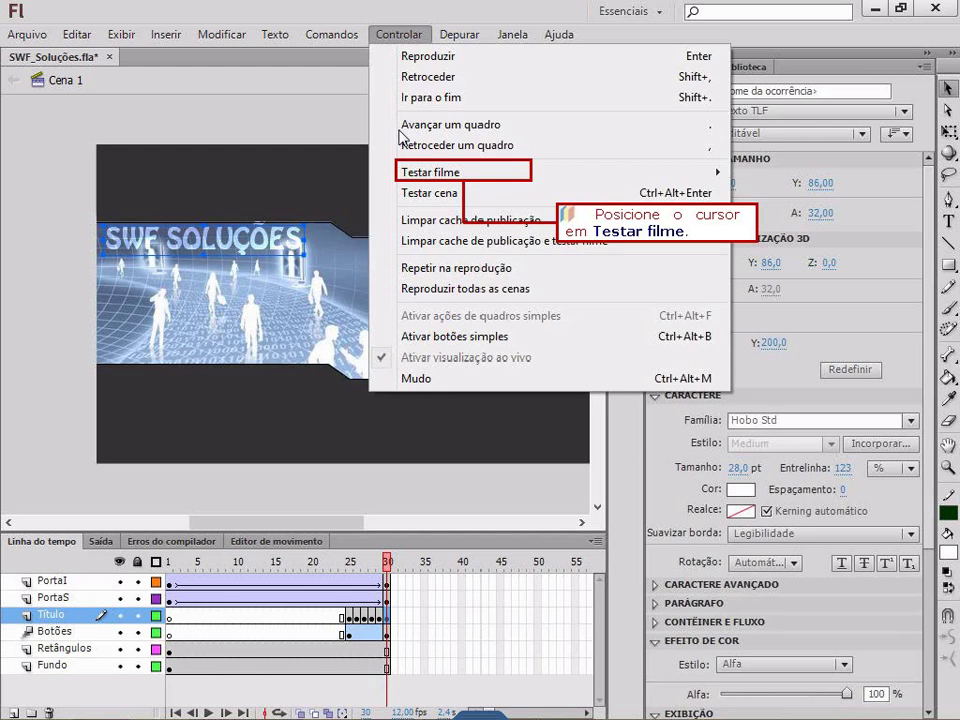
mouse_move(420, 174)
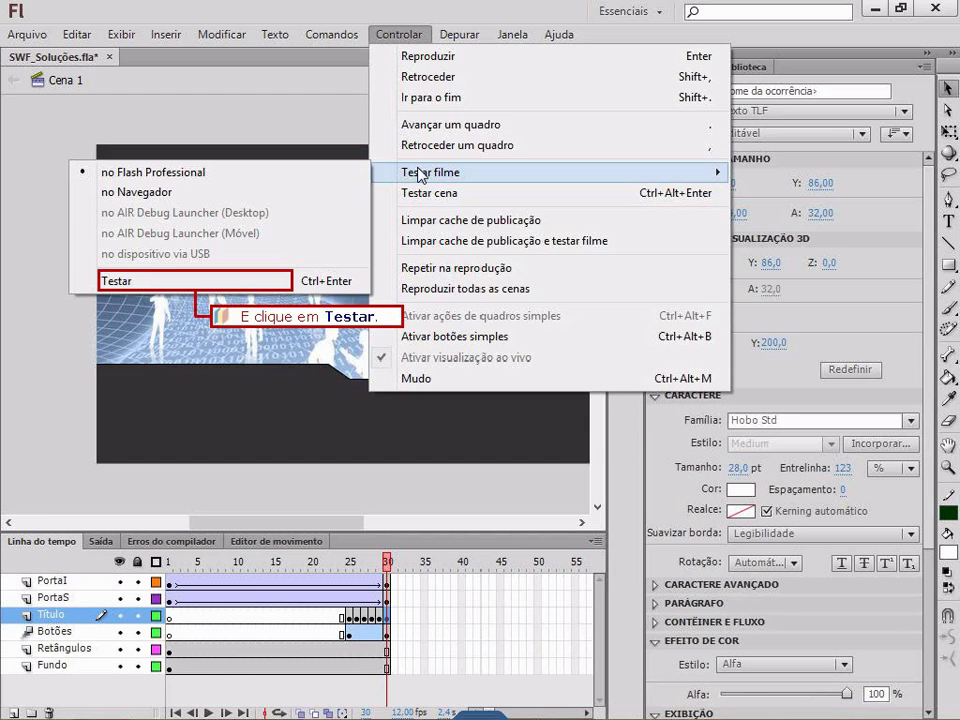
left_click(197, 283)
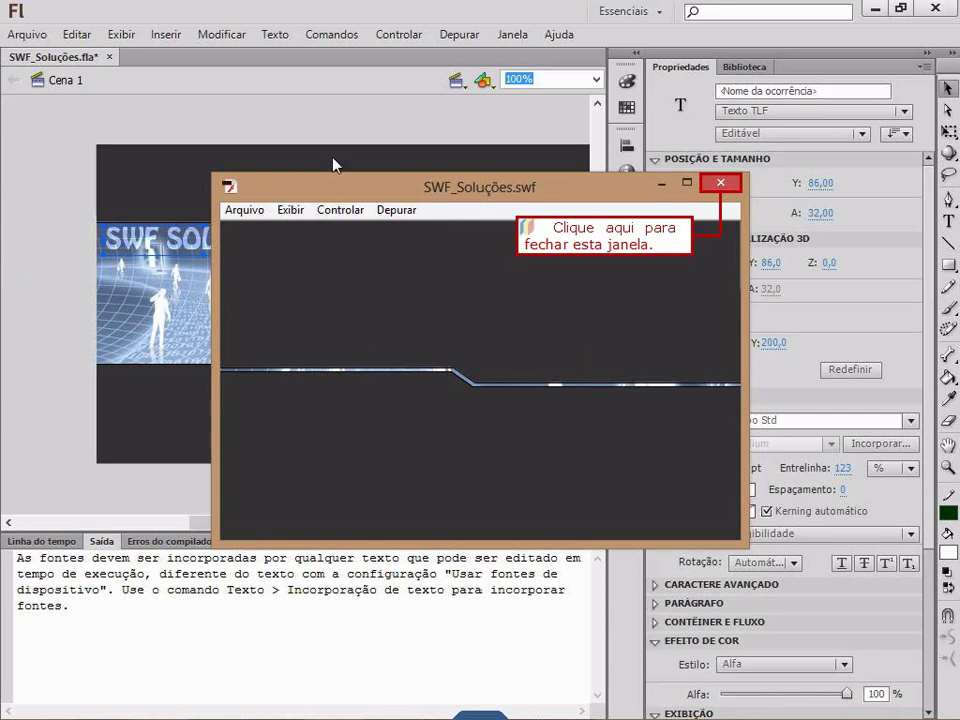
left_click(718, 184)
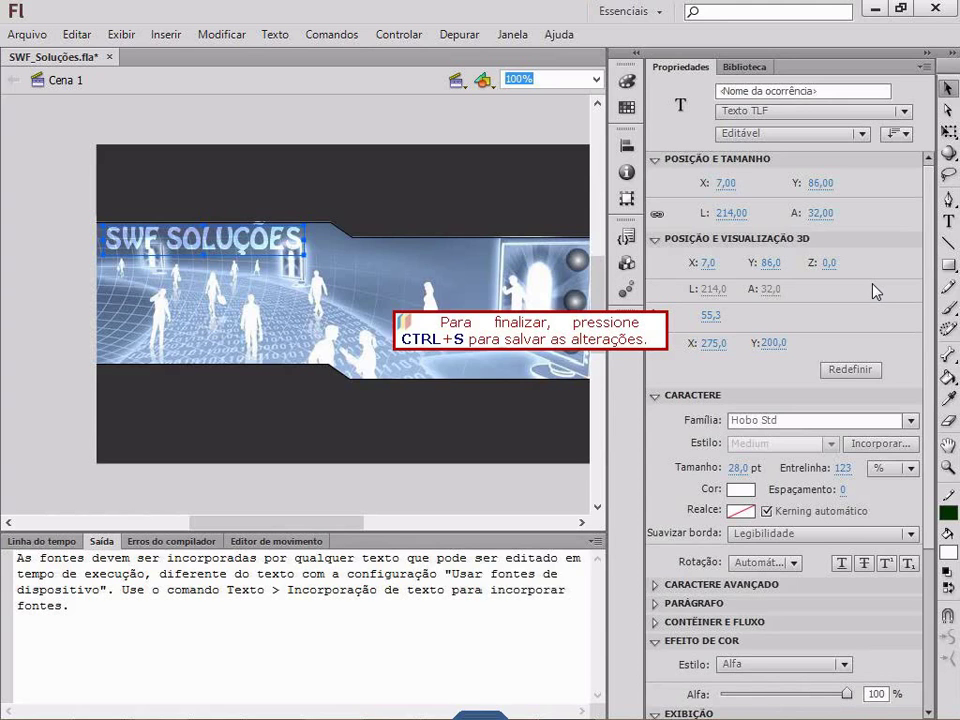
key("ctrl+s")
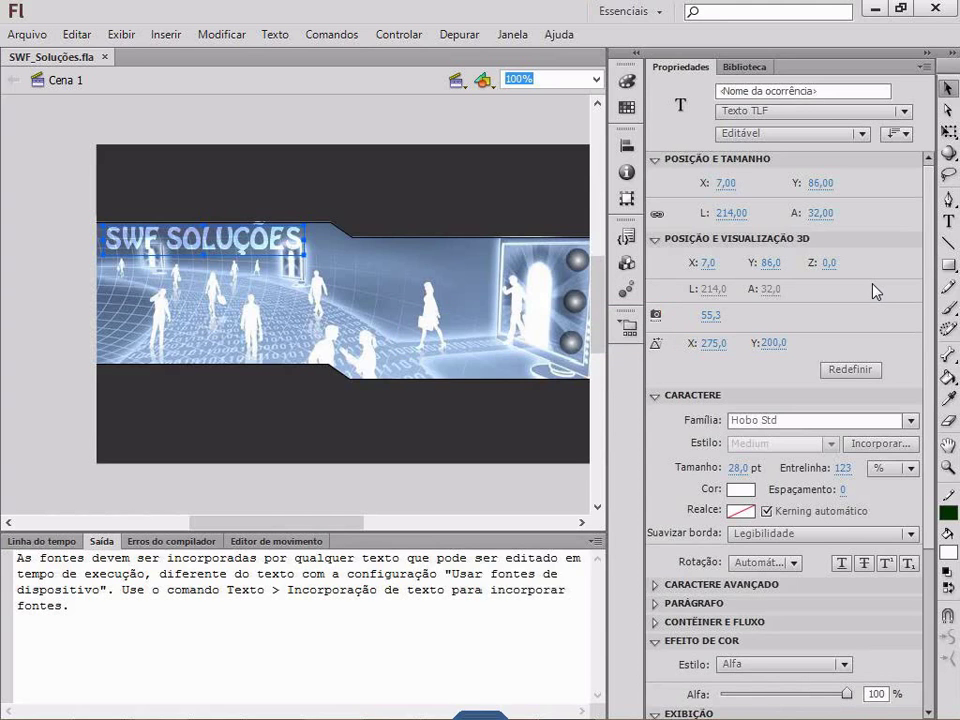